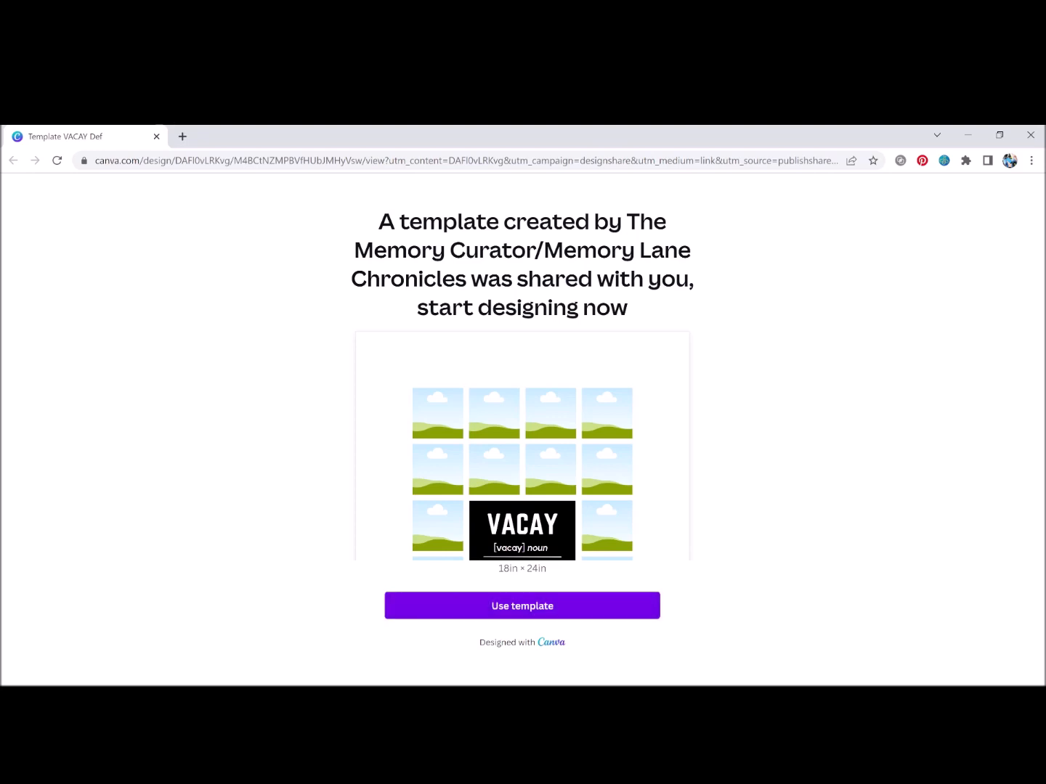
# Step: Create a design from the shared VACAY template and rename it "Summer Vacation Collage"
pyautogui.click(518, 612)
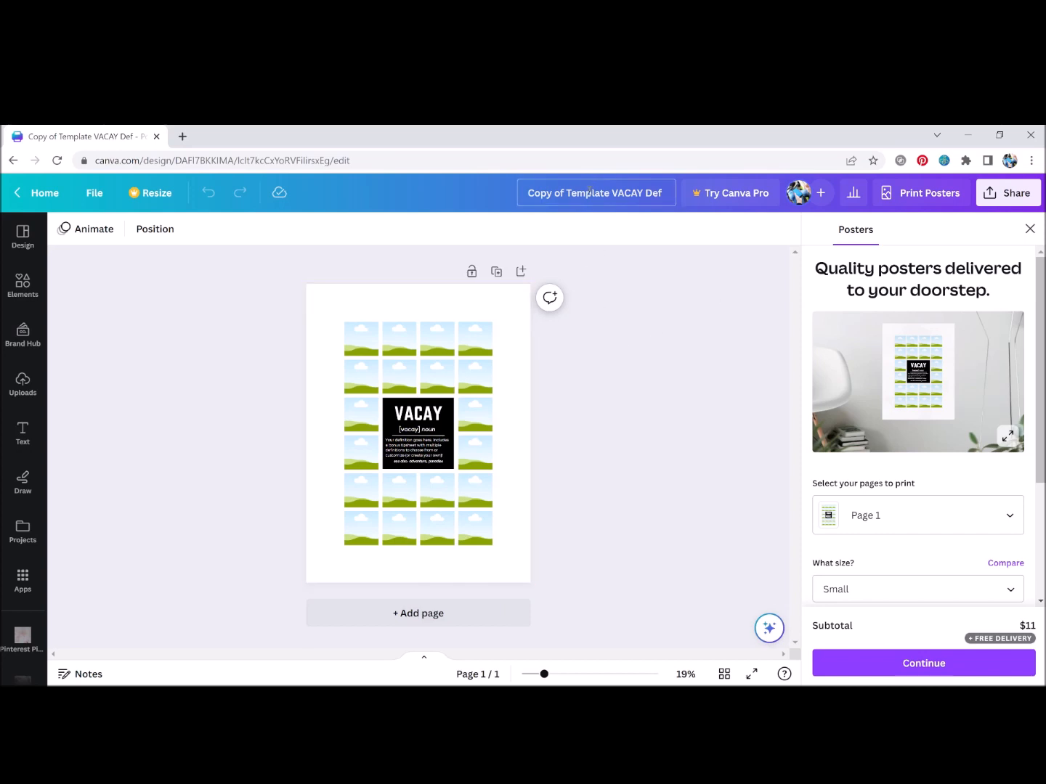
pyautogui.write('Su')
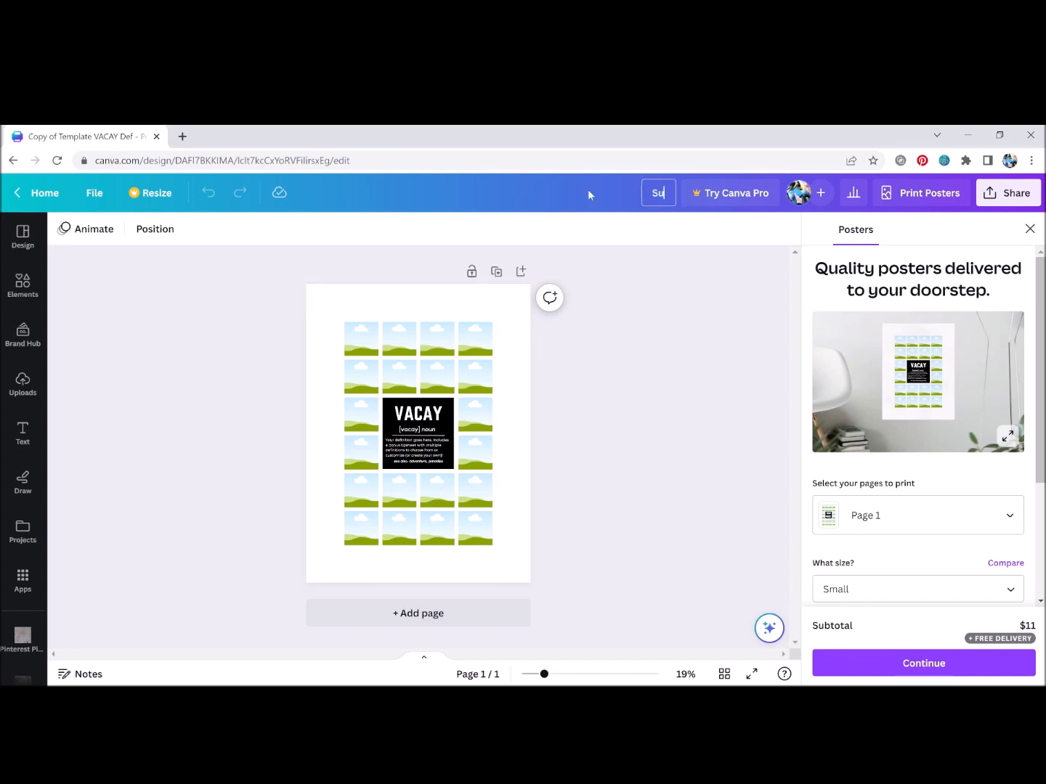
pyautogui.write('mmer Vacation Collage')
pyautogui.click(654, 356)
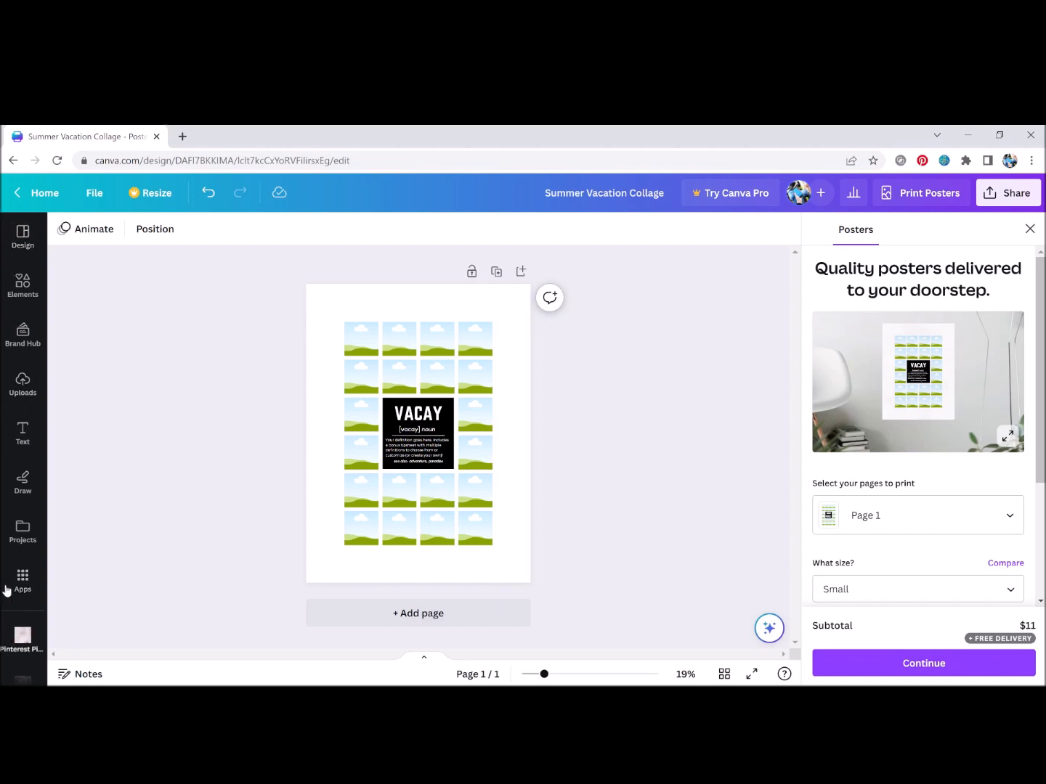
pyautogui.click(22, 234)
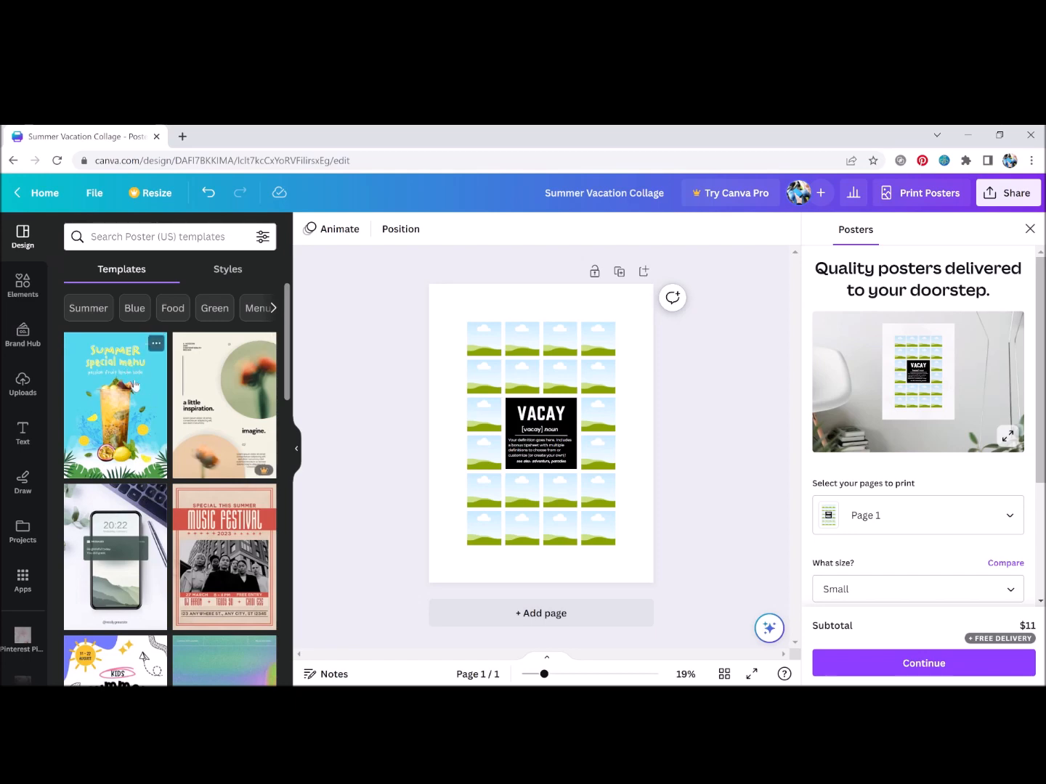
pyautogui.click(22, 283)
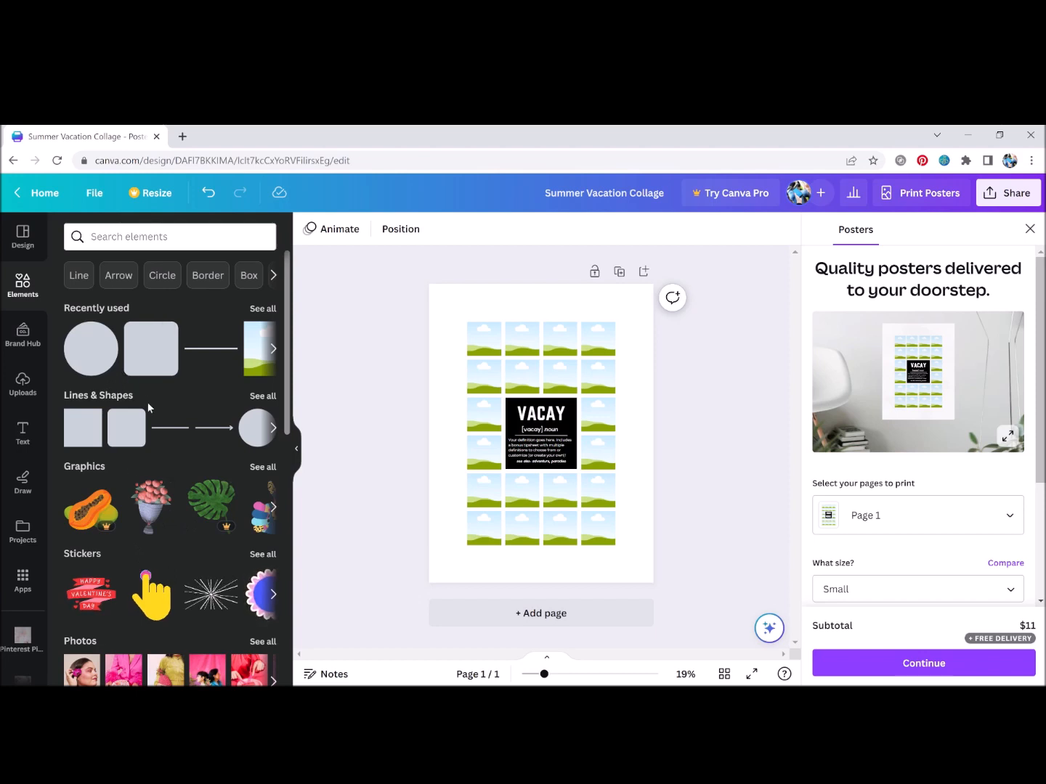
pyautogui.click(273, 349)
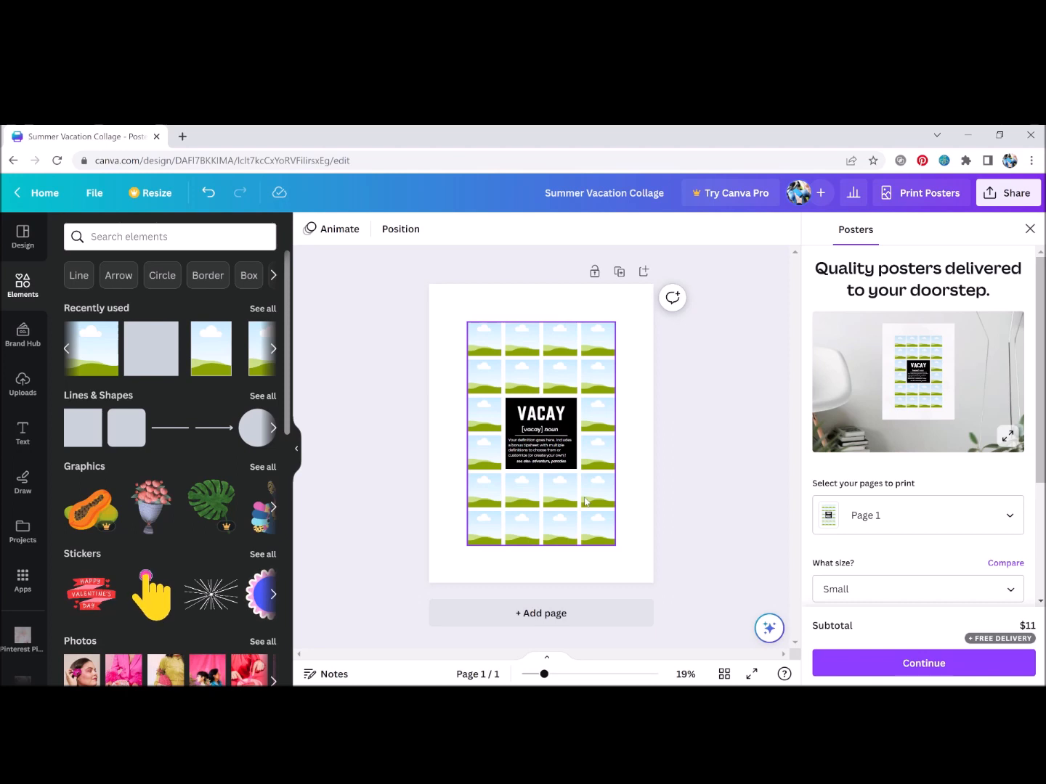
# Step: Lock the poster page and unlock it again
pyautogui.click(595, 272)
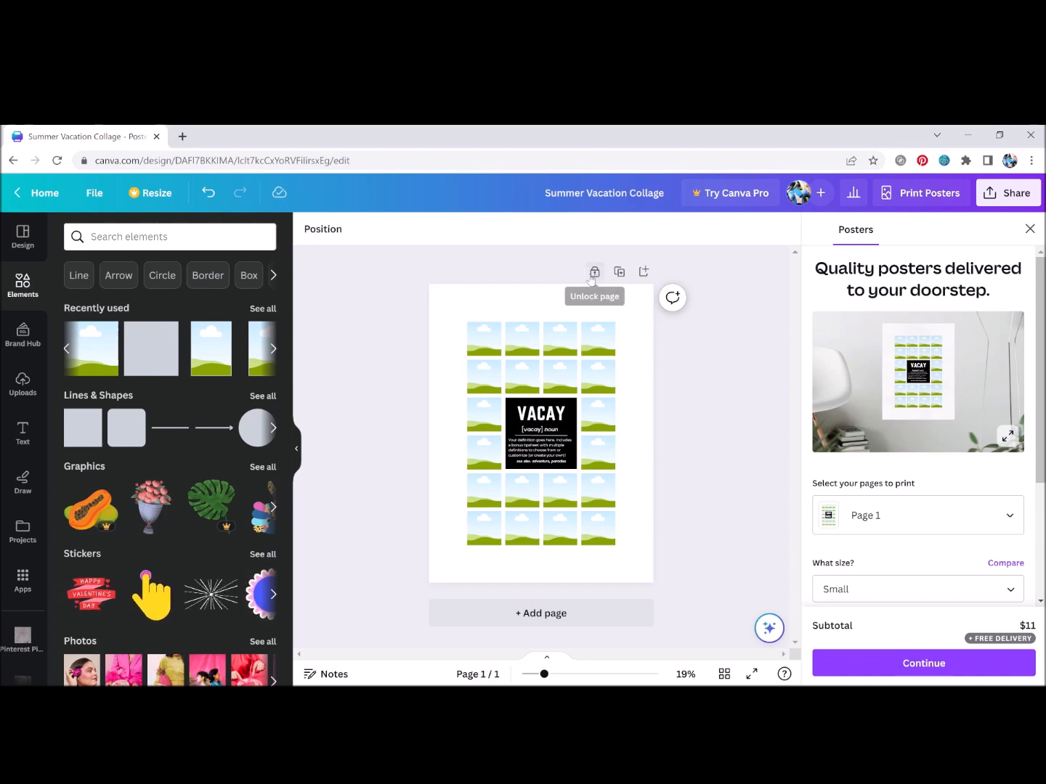
pyautogui.click(595, 273)
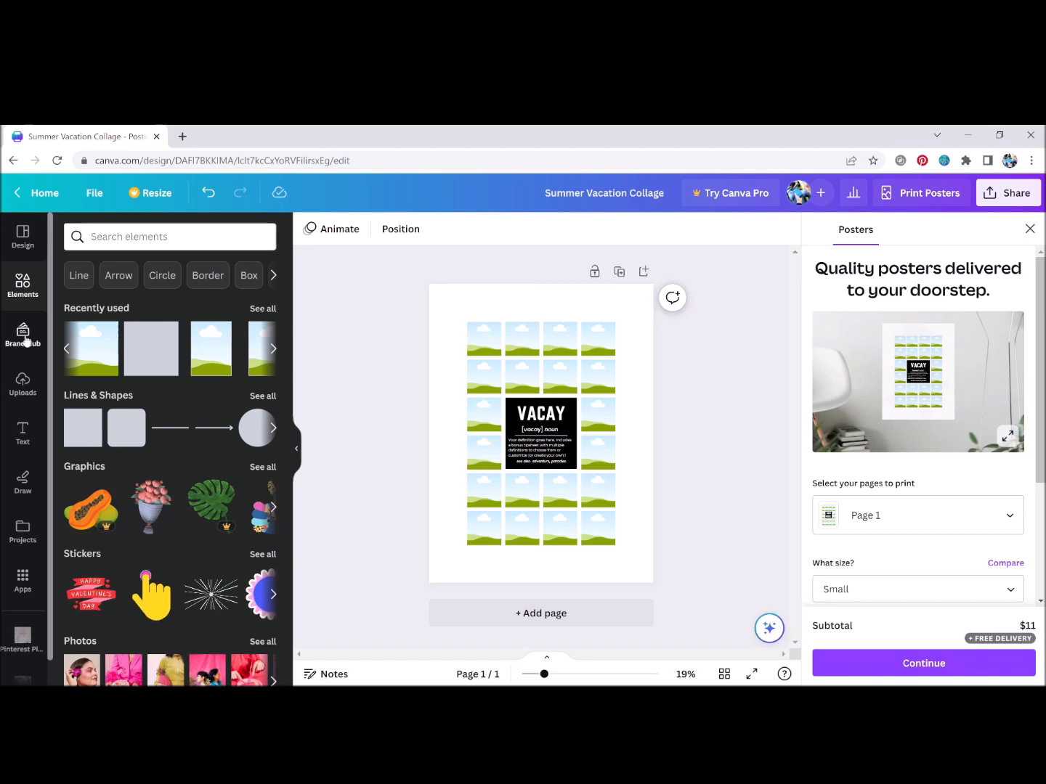
# Step: Open the uploaded images and find the vacation photos of the coast and windmills
pyautogui.click(22, 382)
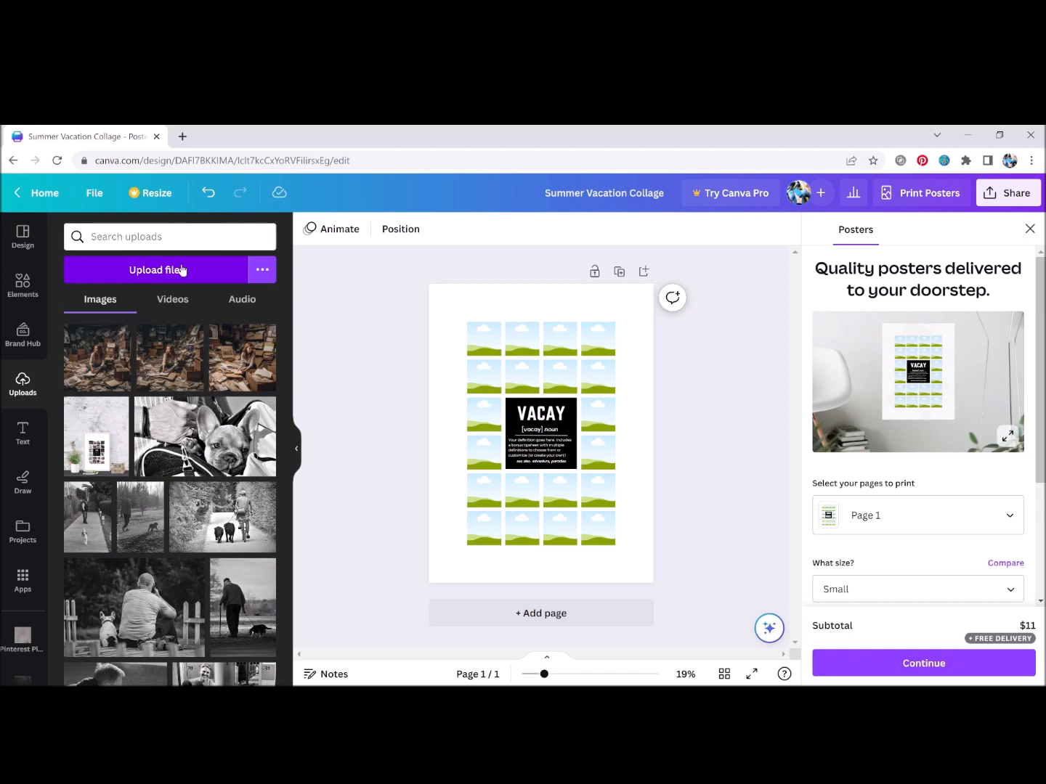
pyautogui.scroll(-5, 170, 508)
pyautogui.scroll(-10, 169, 525)
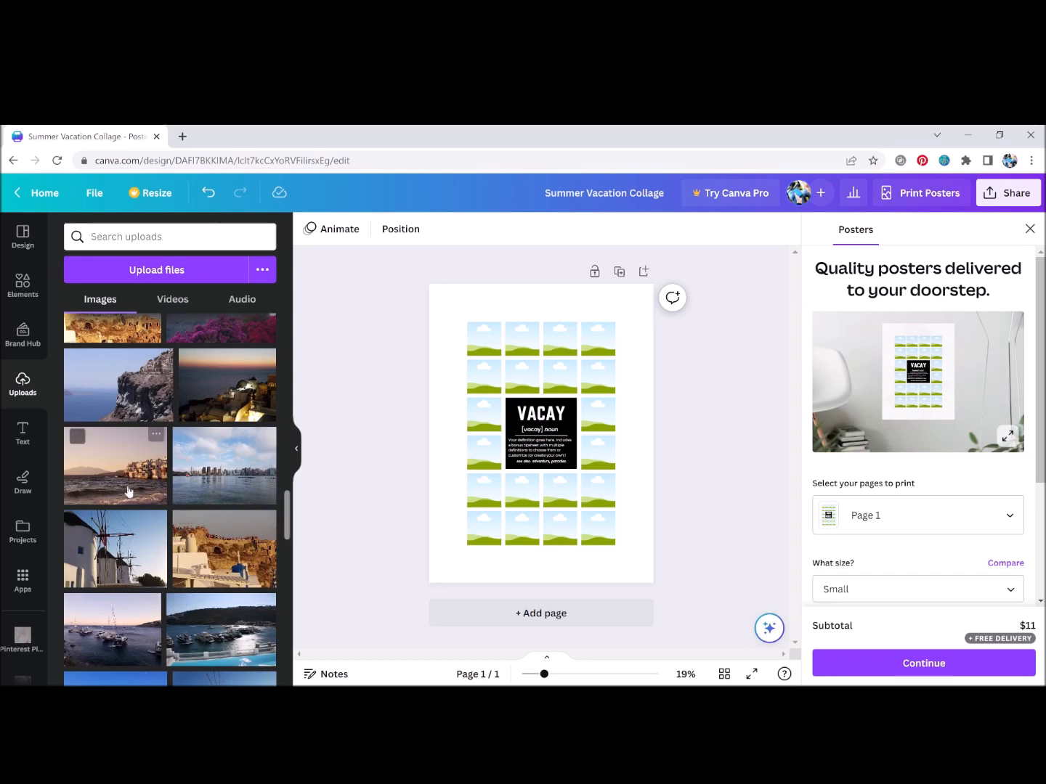
# Step: Try adding the city skyline waterfront photo to the page and undo the insertion
pyautogui.click(236, 470)
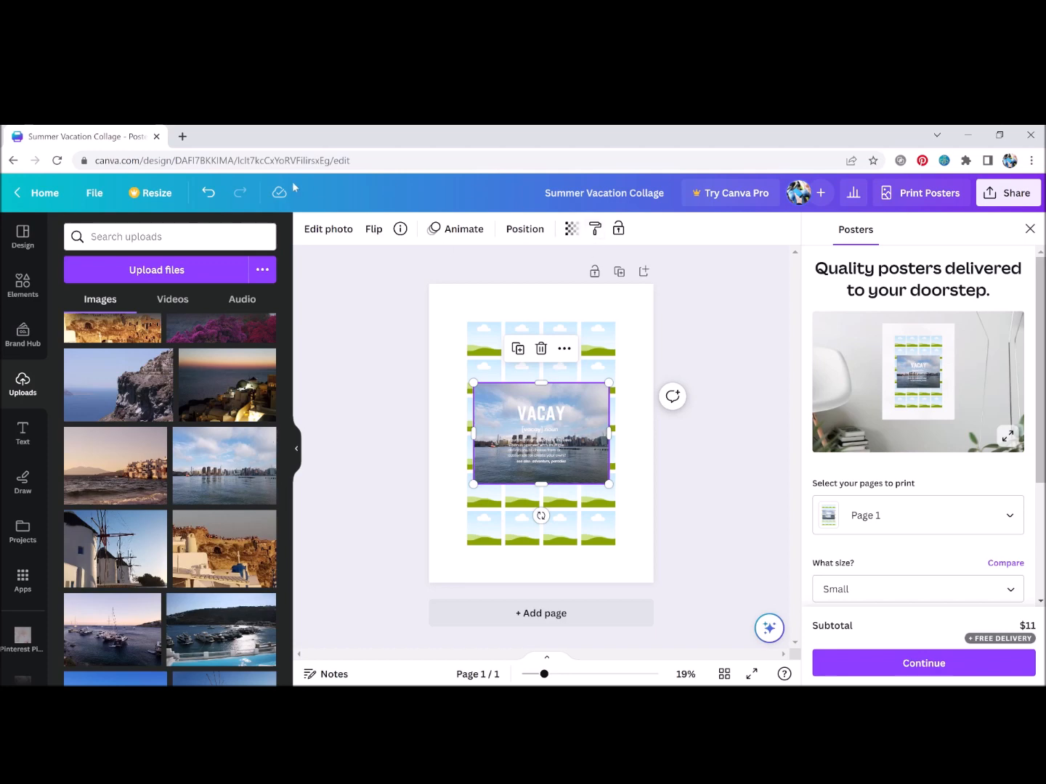
pyautogui.click(208, 193)
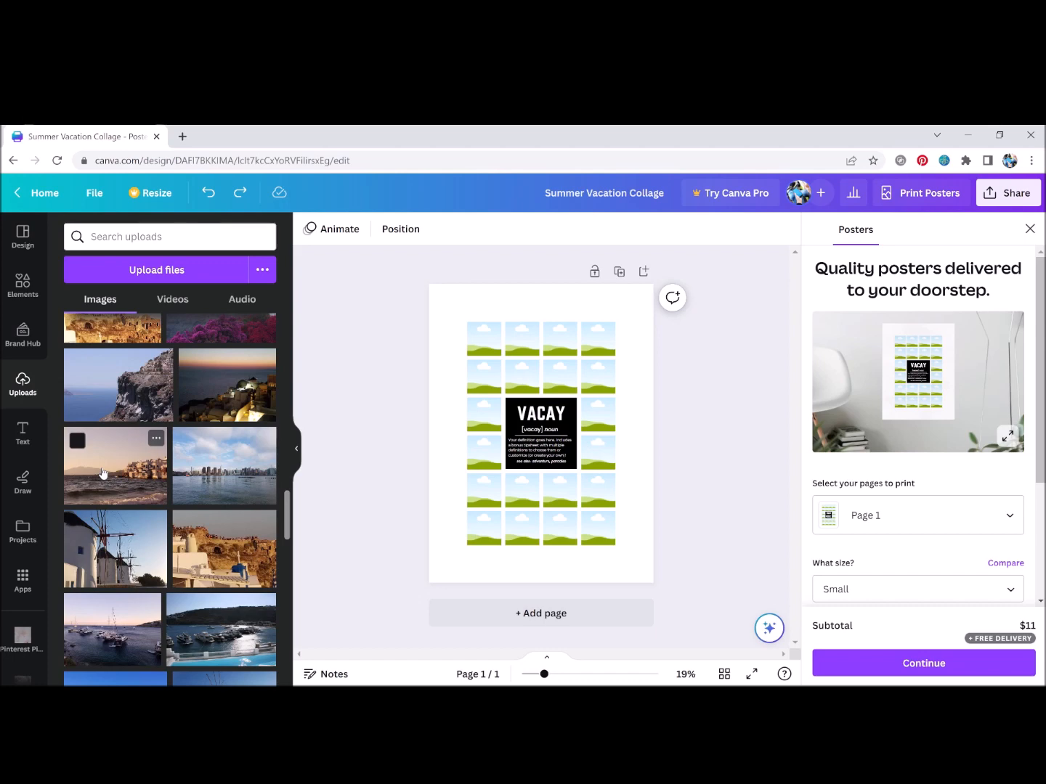
# Step: Fill the collage's bottom-right frame with the dusk seaside village photo and its top-left frame with the windmill photo
pyautogui.moveTo(103, 474); pyautogui.dragTo(443, 539)
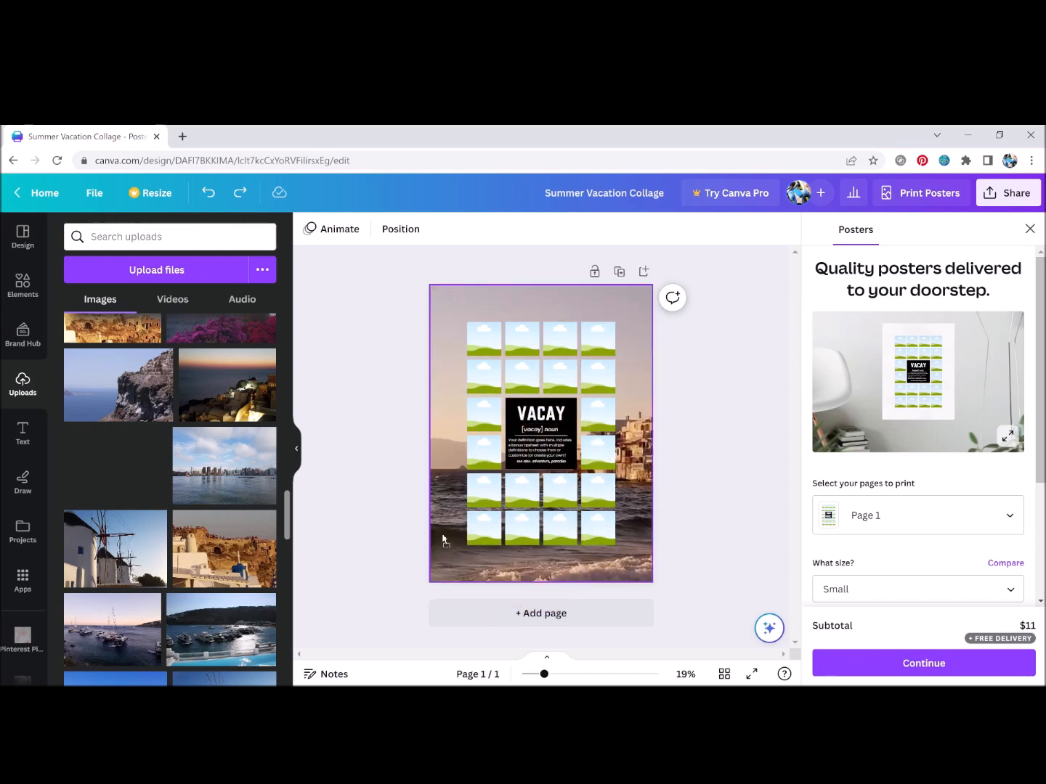
pyautogui.moveTo(444, 538); pyautogui.dragTo(602, 532)
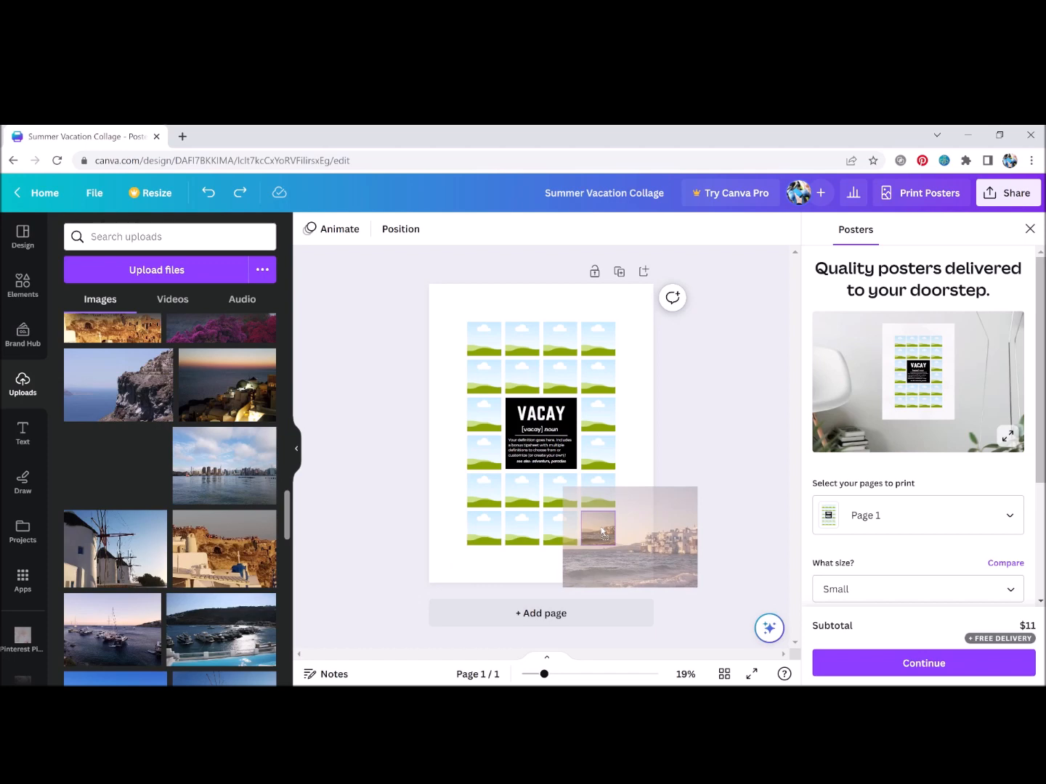
pyautogui.moveTo(602, 532); pyautogui.dragTo(601, 534)
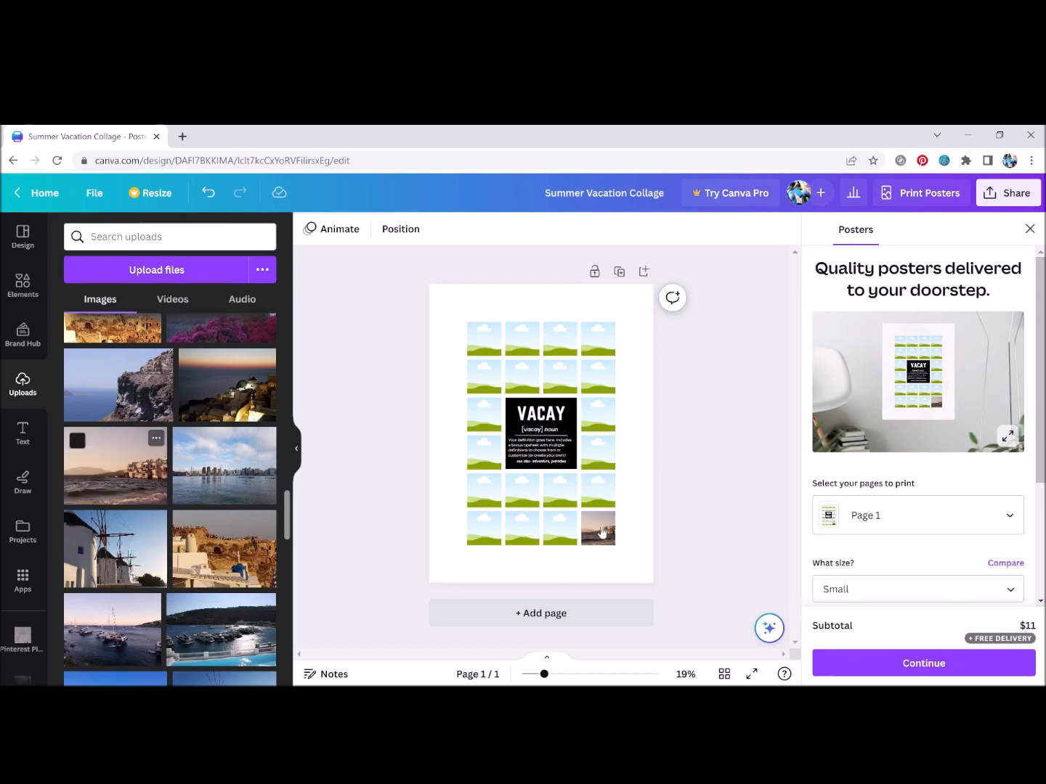
pyautogui.moveTo(124, 554); pyautogui.dragTo(484, 339)
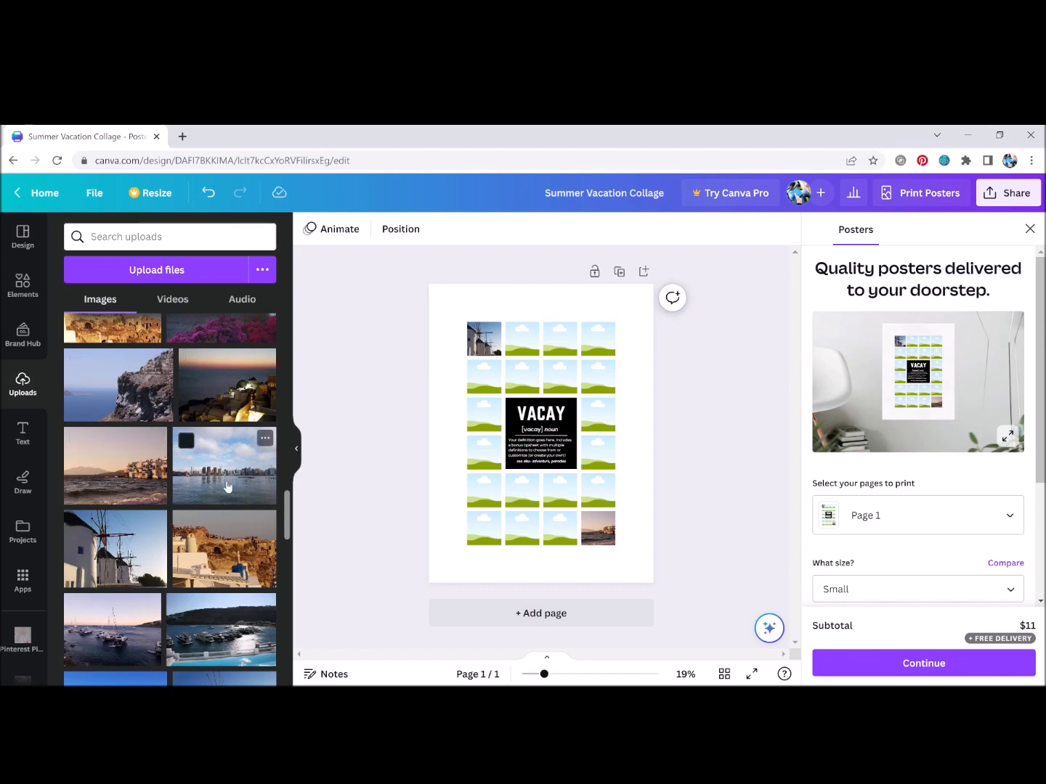
# Step: Fill the second row's third frame with the dusk harbour boats photo and the bottom-left frame with the turquoise beach photo
pyautogui.moveTo(225, 475); pyautogui.dragTo(563, 379)
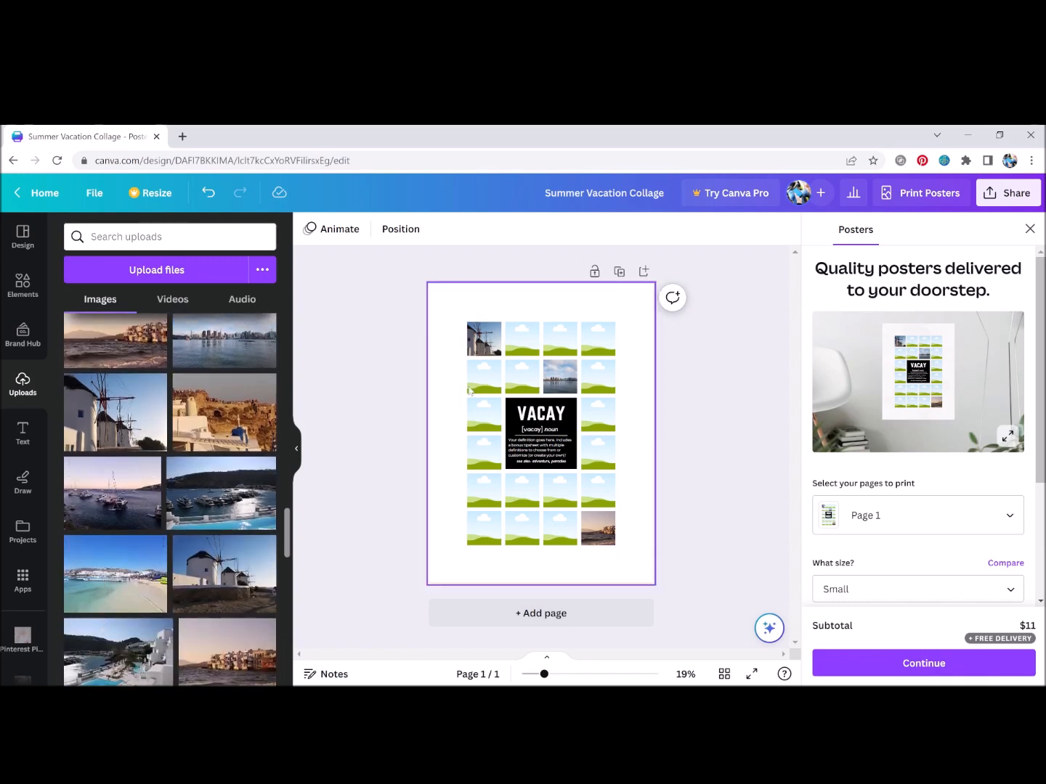
pyautogui.moveTo(116, 496); pyautogui.dragTo(563, 379)
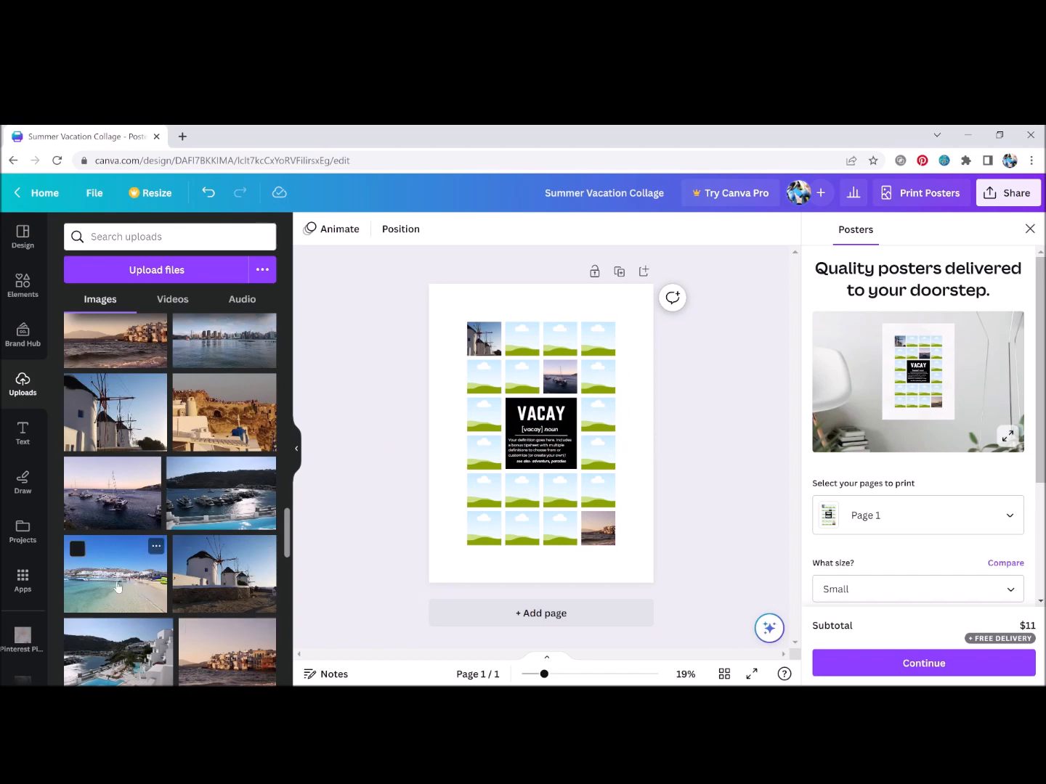
pyautogui.moveTo(116, 585); pyautogui.dragTo(483, 534)
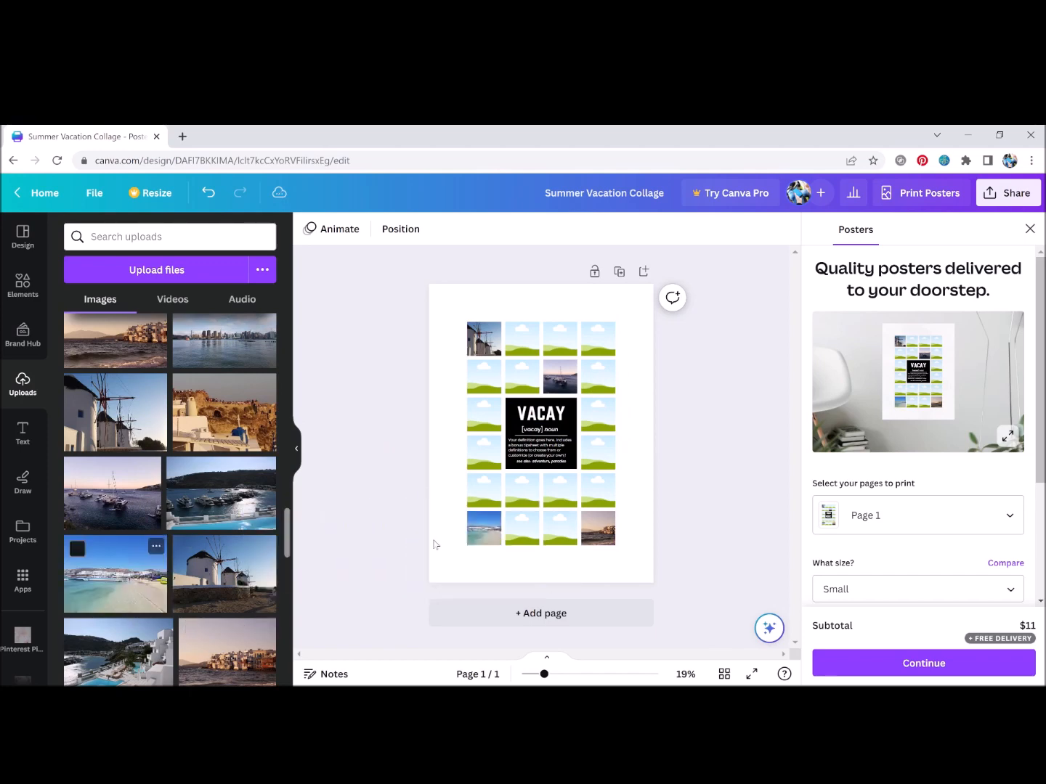
# Step: Fill the second row's first two frames with the inflatables beach and sunset village photos, and the top-right frame with the swimmers photo
pyautogui.scroll(-3, 171, 557)
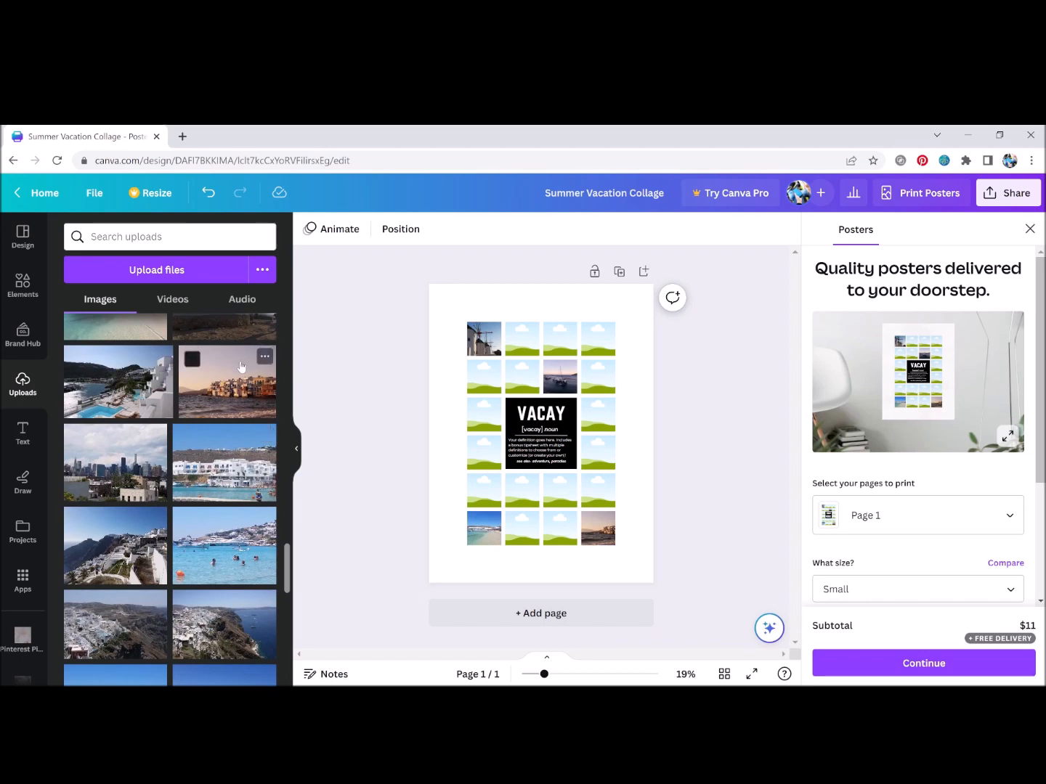
pyautogui.moveTo(242, 389); pyautogui.dragTo(523, 376)
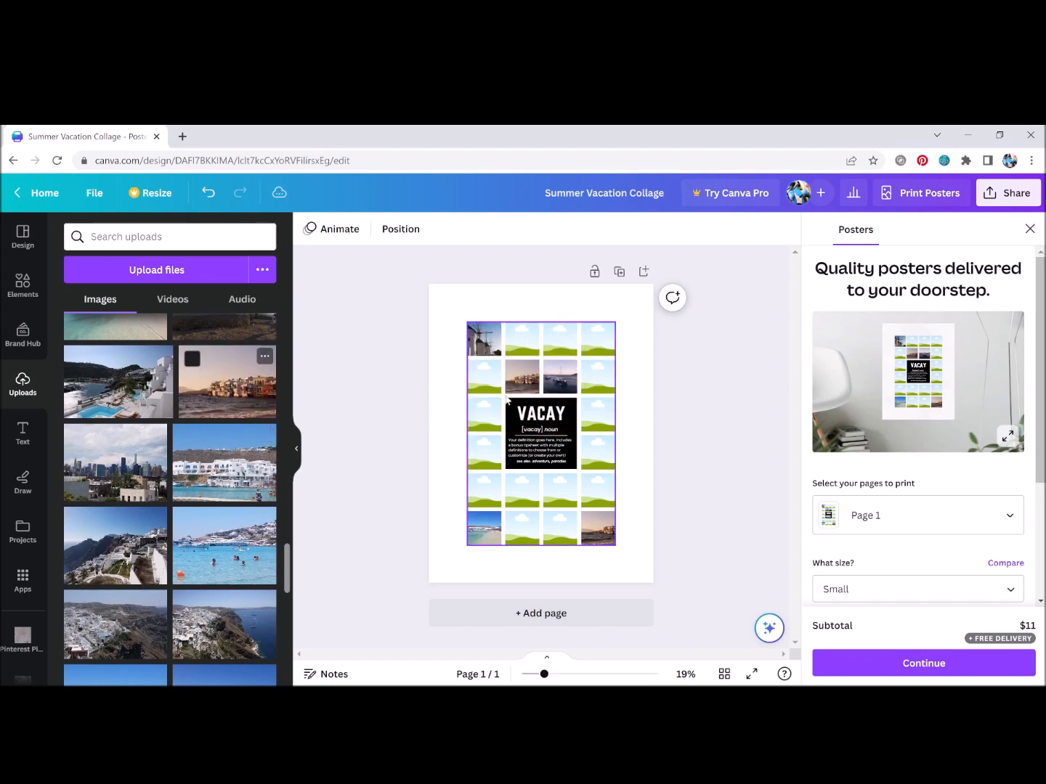
pyautogui.moveTo(208, 557); pyautogui.dragTo(598, 347)
pyautogui.scroll(-5, 158, 561)
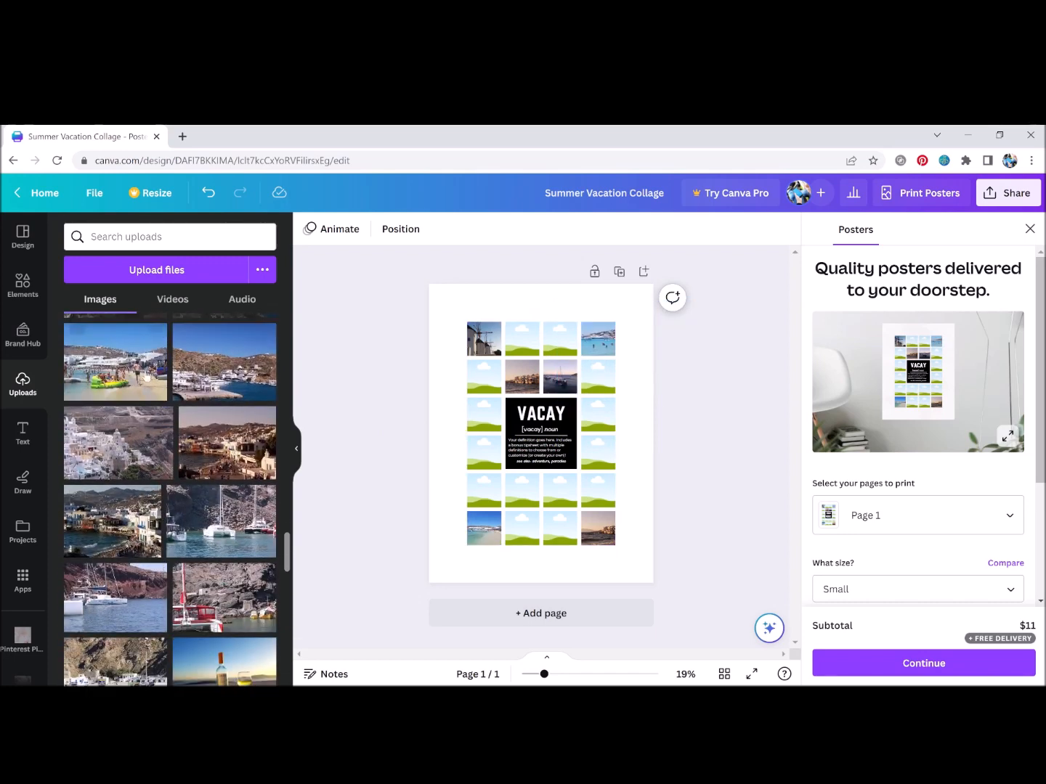
pyautogui.moveTo(124, 378); pyautogui.dragTo(483, 378)
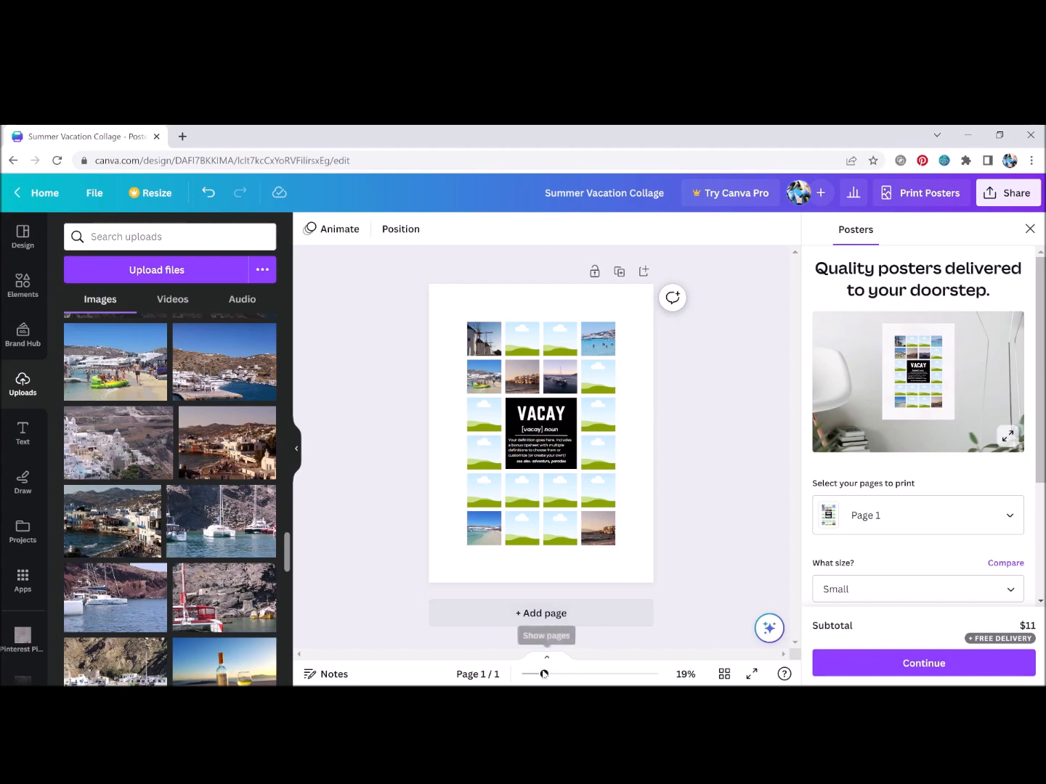
# Step: Select the VACAY heading text in the black centre square and set its font to Anton
pyautogui.moveTo(544, 674); pyautogui.dragTo(589, 675)
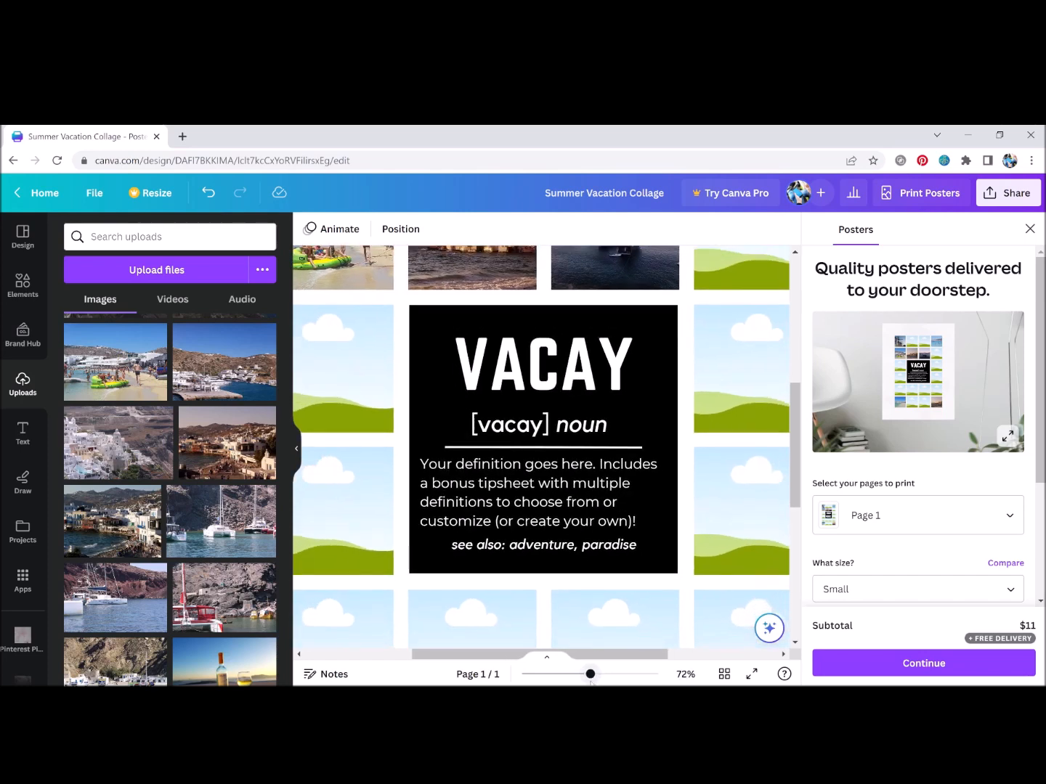
pyautogui.click(619, 359)
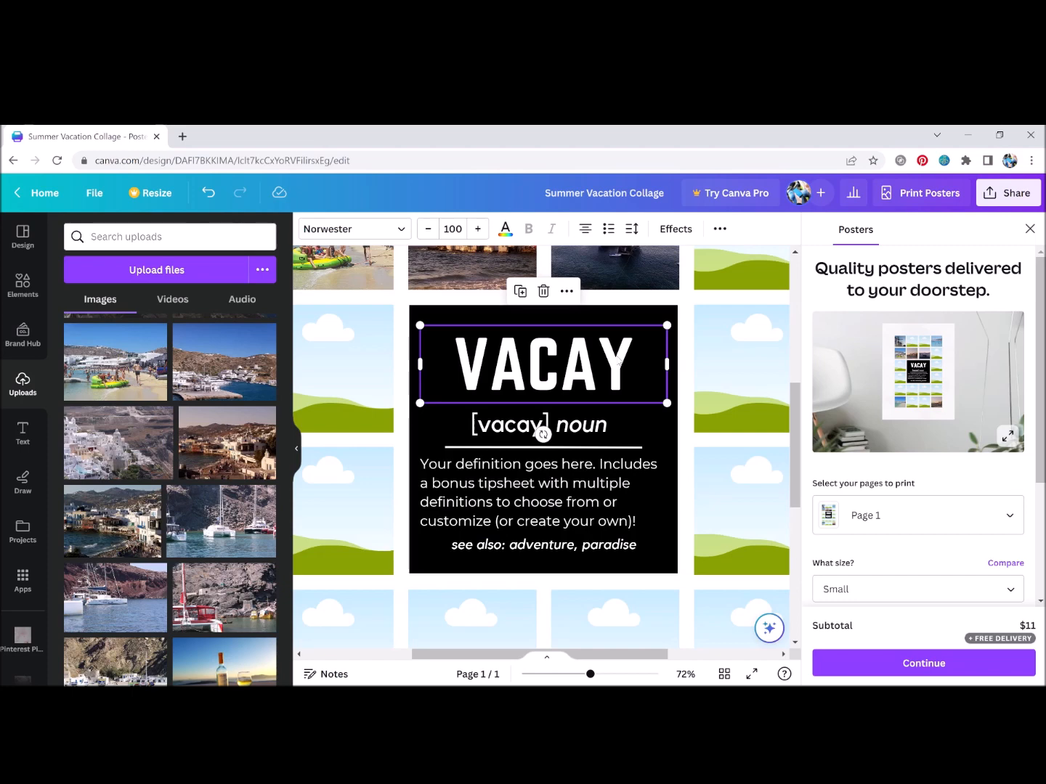
pyautogui.doubleClick(618, 359)
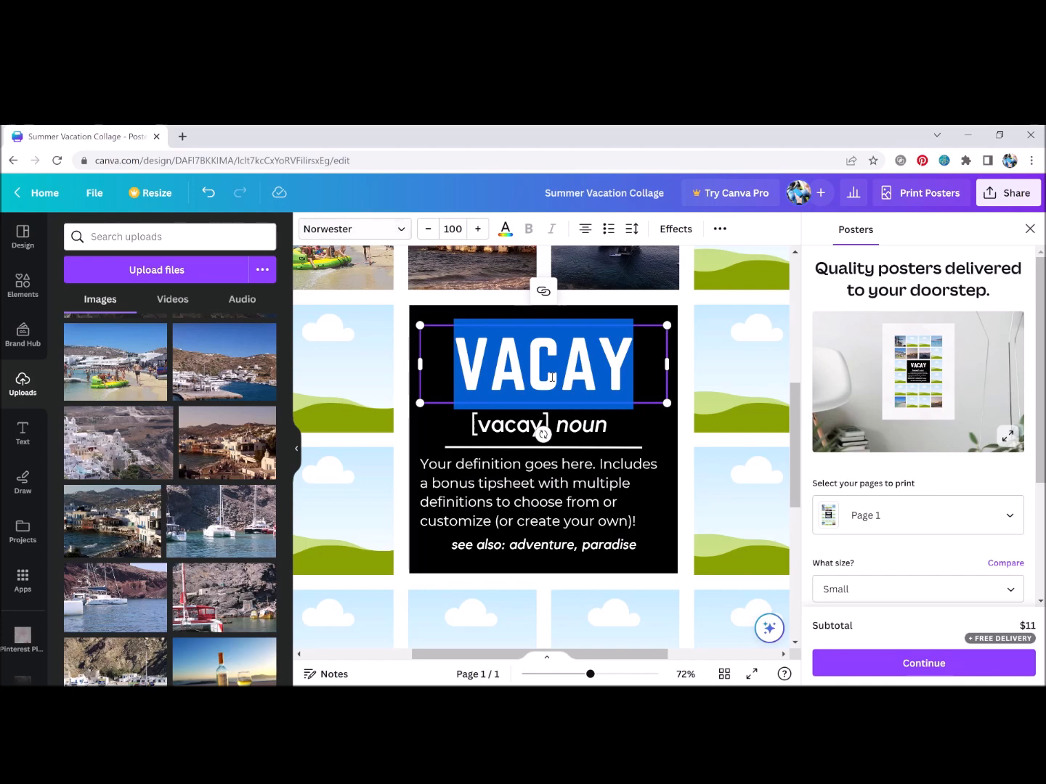
pyautogui.click(401, 230)
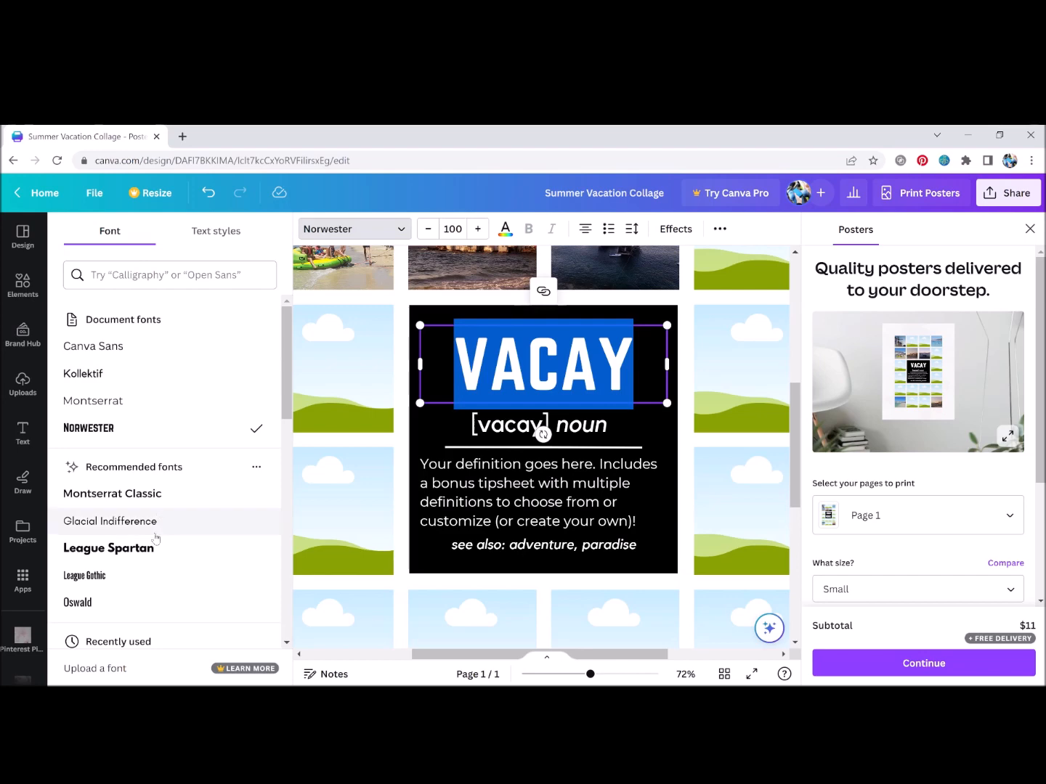
pyautogui.scroll(-6, 155, 538)
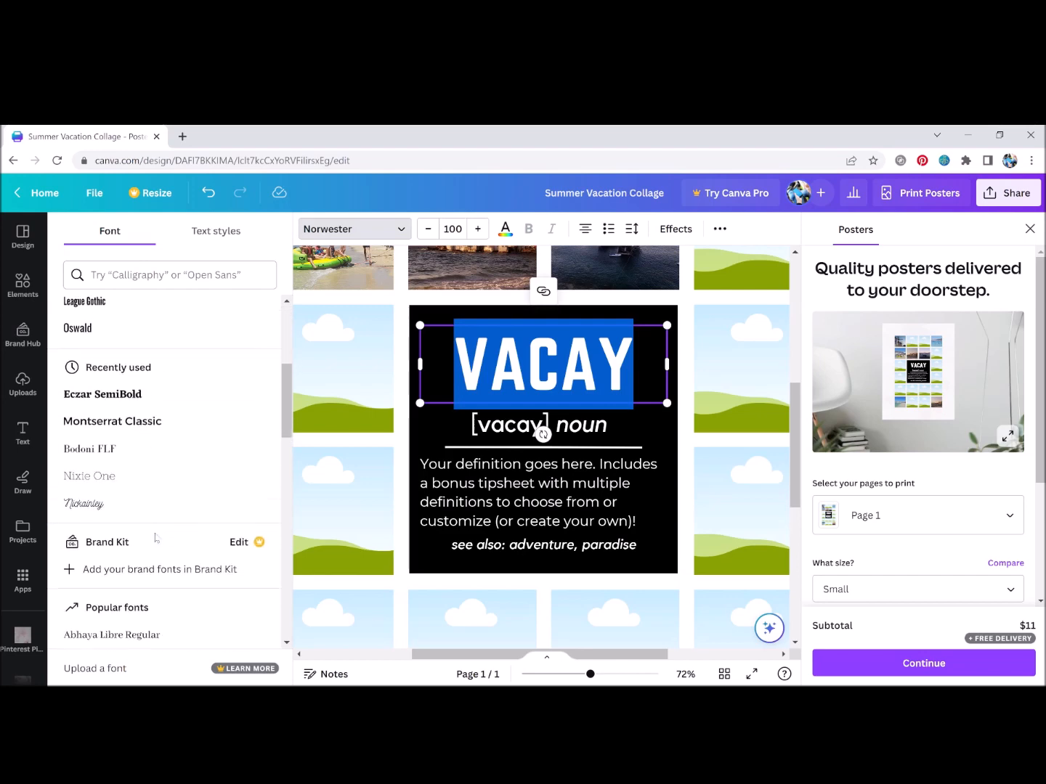
pyautogui.scroll(-1, 156, 538)
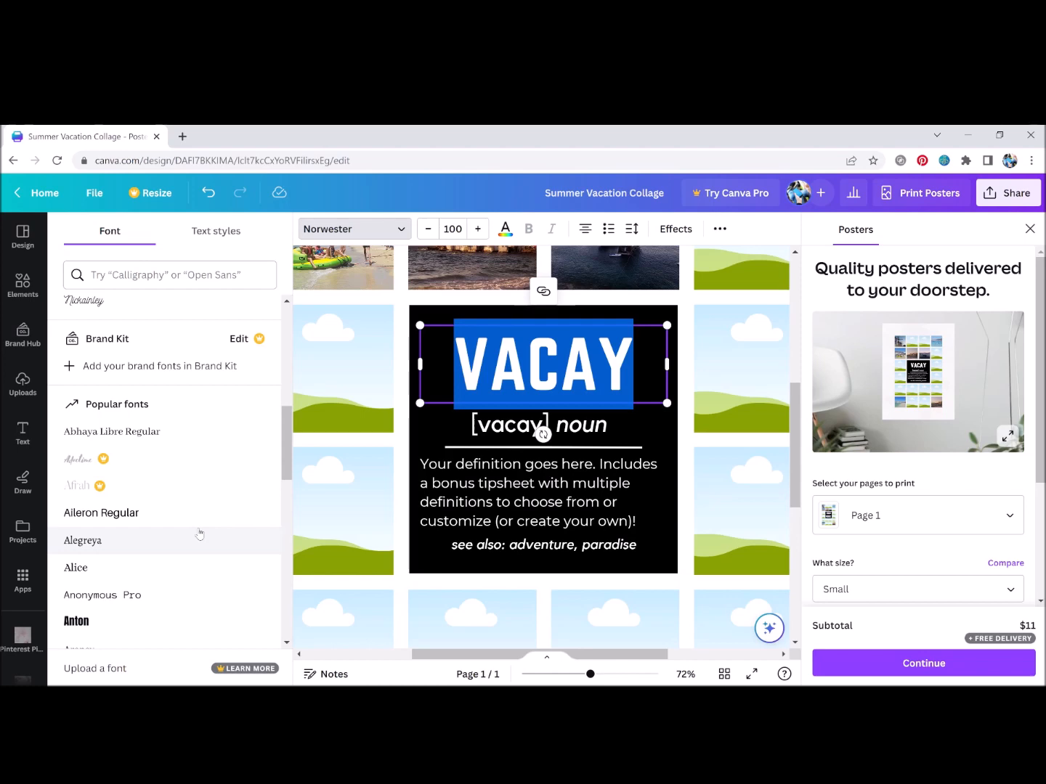
pyautogui.scroll(-3, 200, 534)
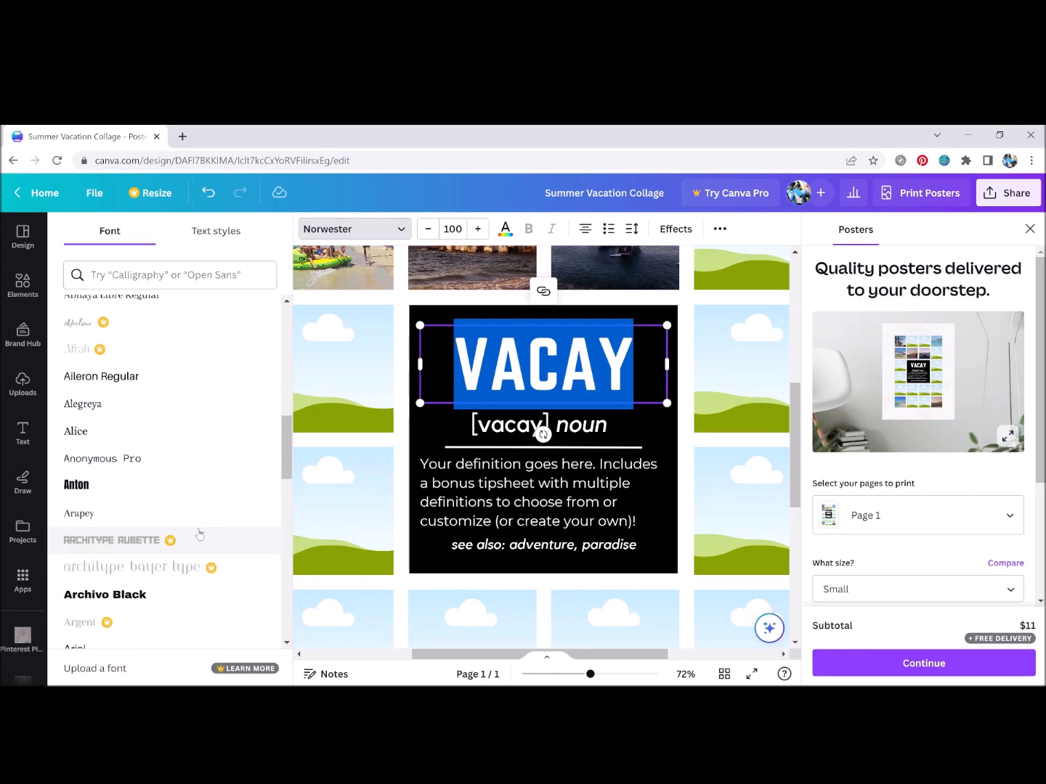
pyautogui.scroll(-3, 200, 534)
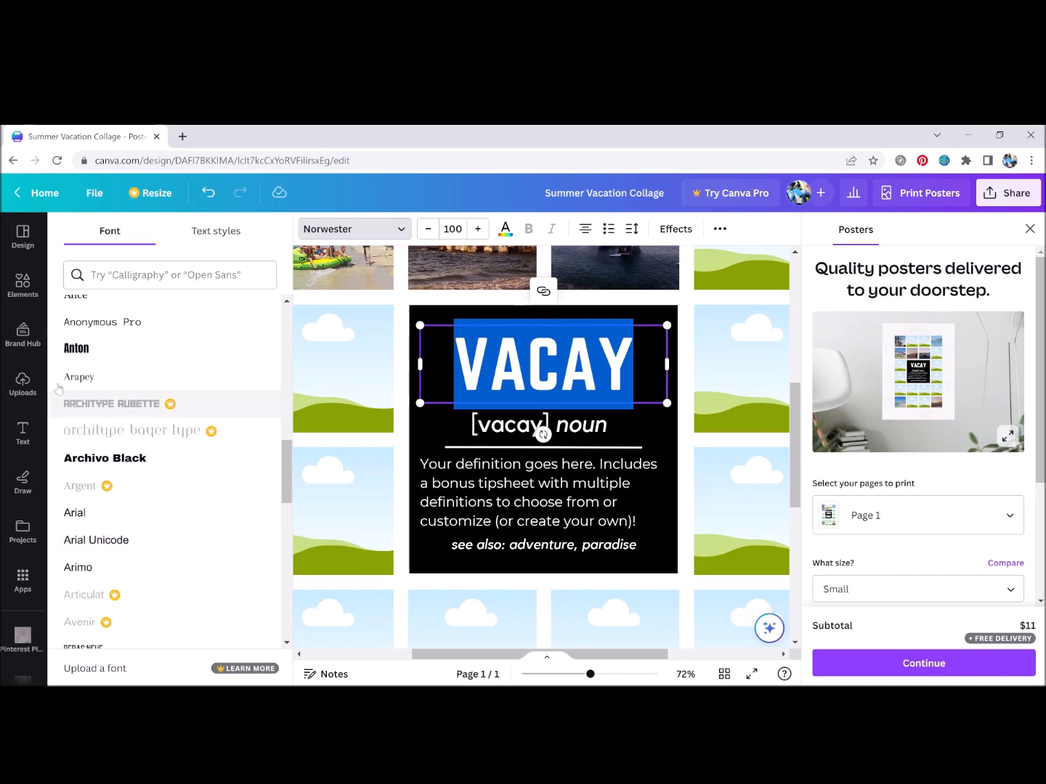
pyautogui.click(76, 349)
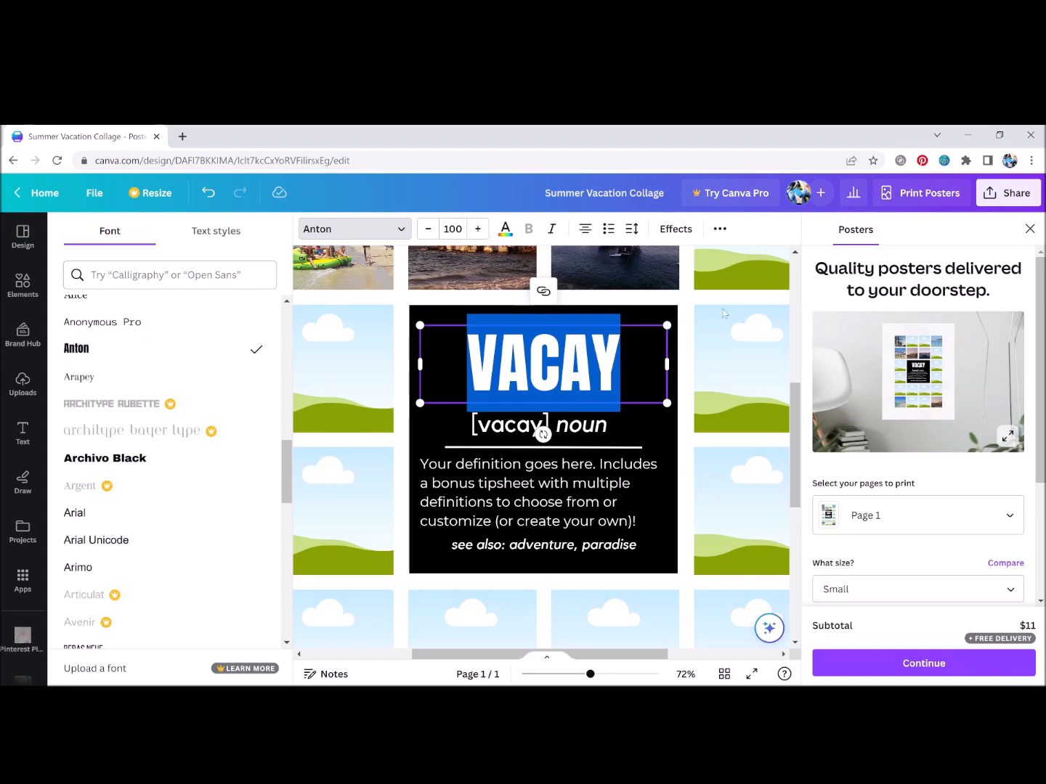
# Step: Change the VACAY heading's font to Belleza
pyautogui.scroll(-2, 137, 569)
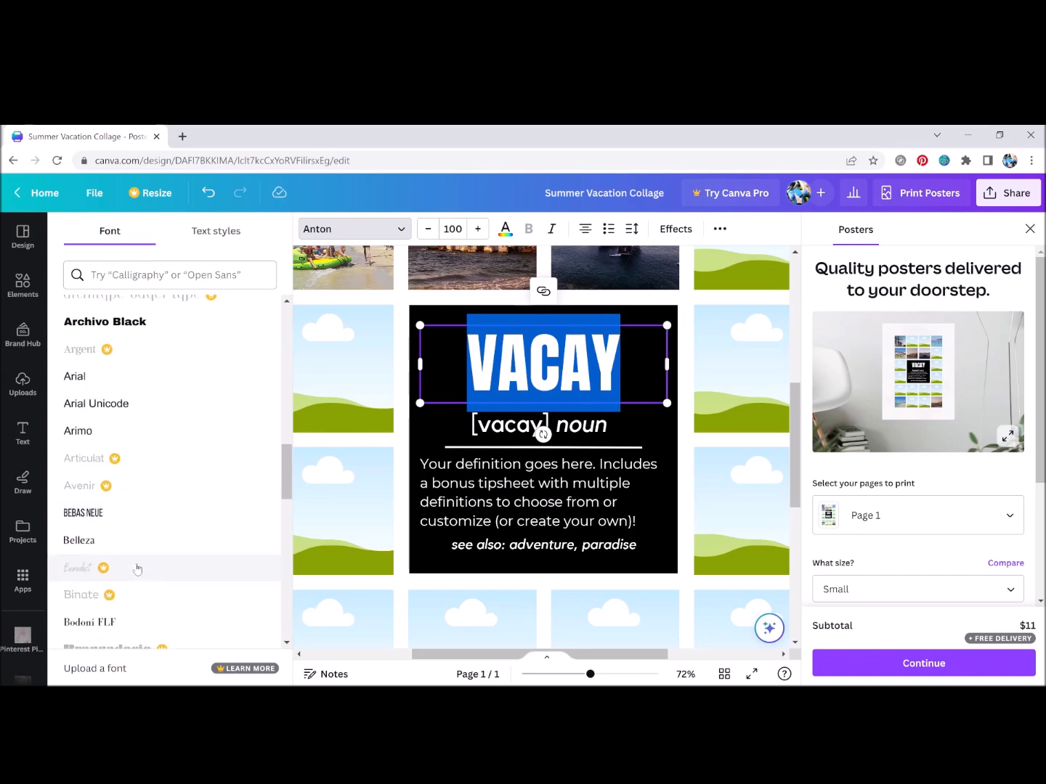
pyautogui.scroll(-1, 137, 569)
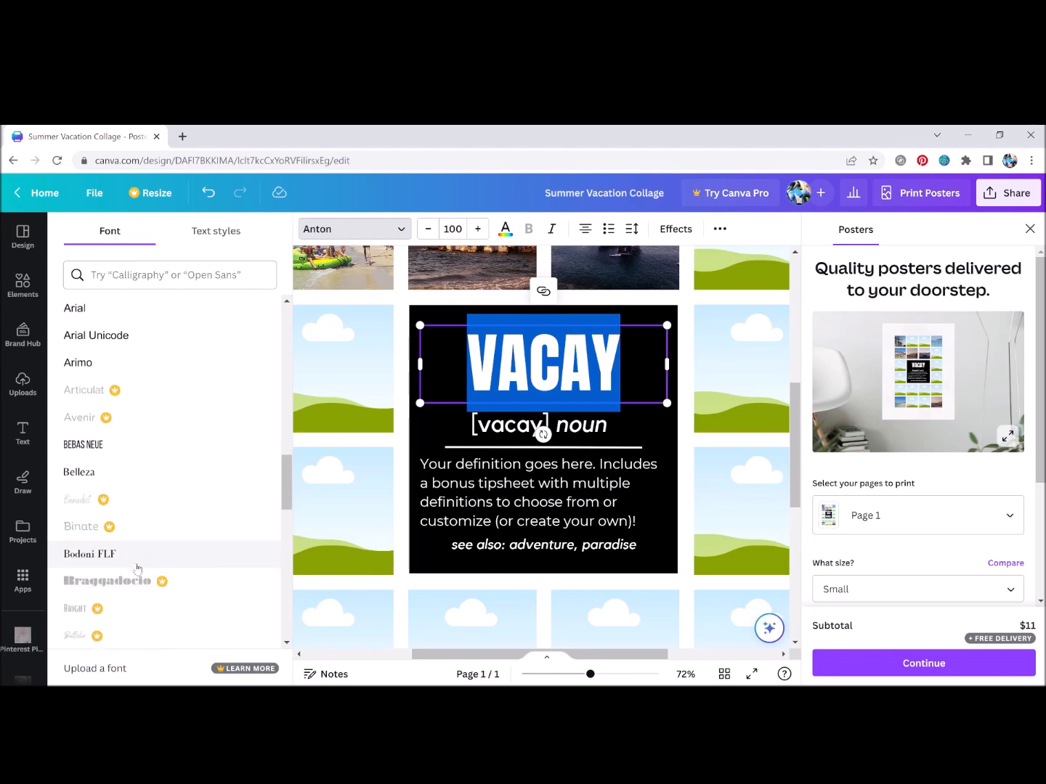
pyautogui.click(85, 473)
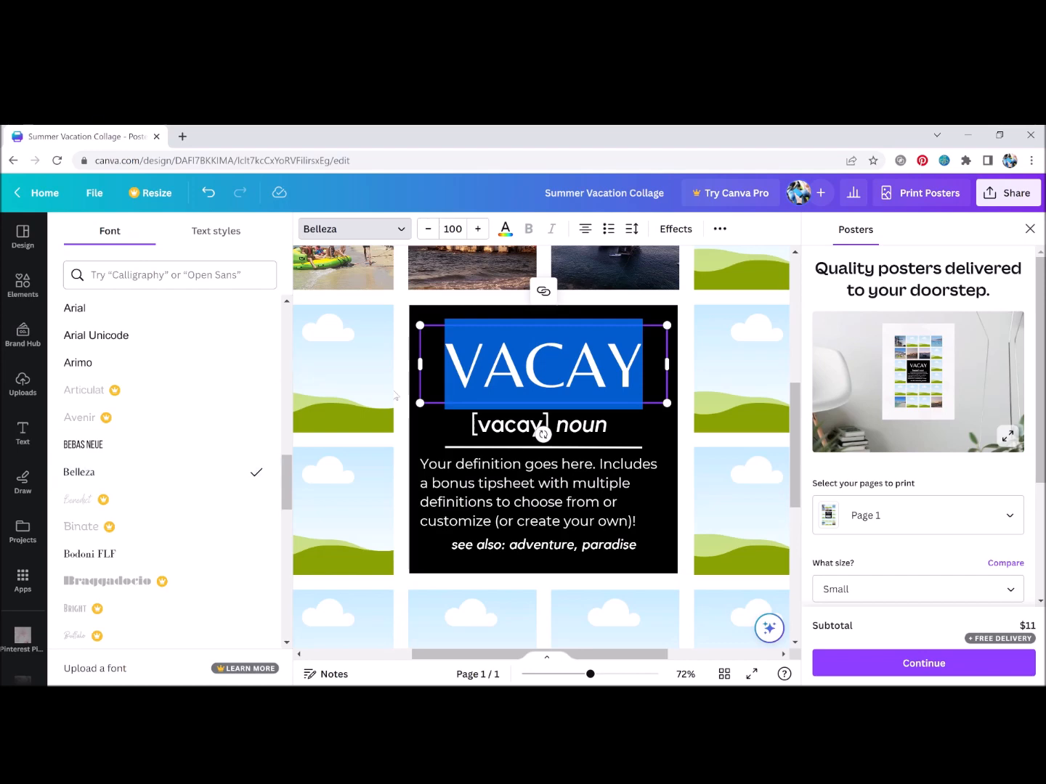
# Step: Recolor the VACAY heading with the green photo color taken from the inflatables beach photo
pyautogui.click(506, 231)
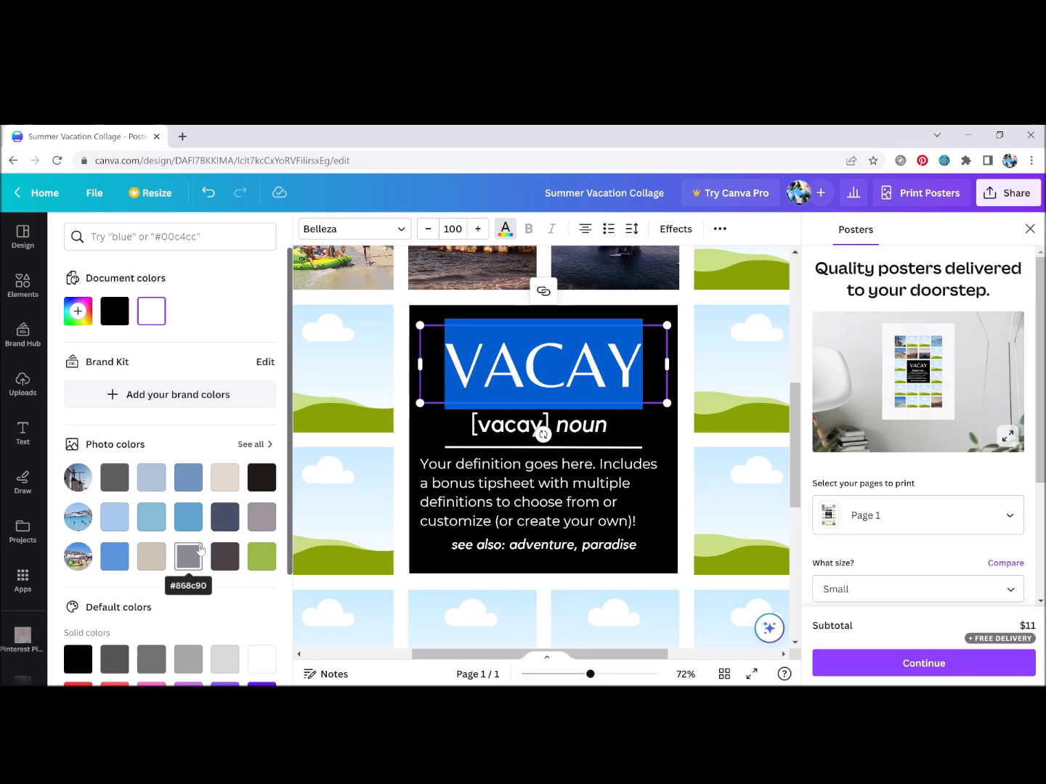
pyautogui.click(261, 556)
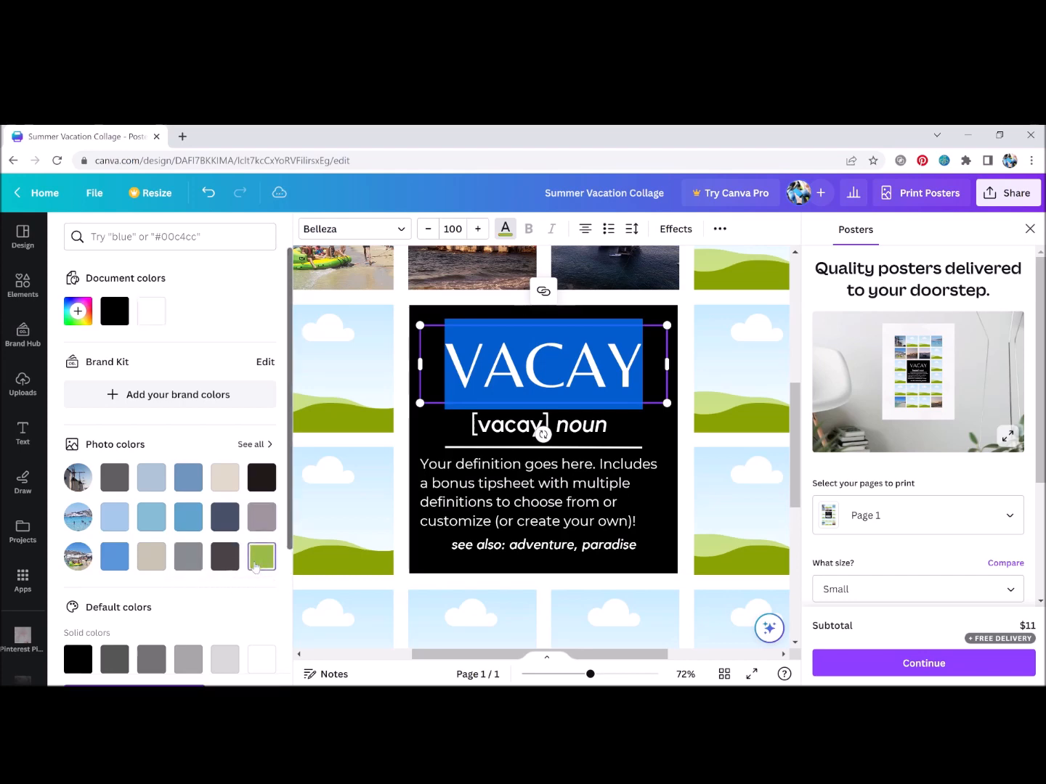
pyautogui.click(430, 549)
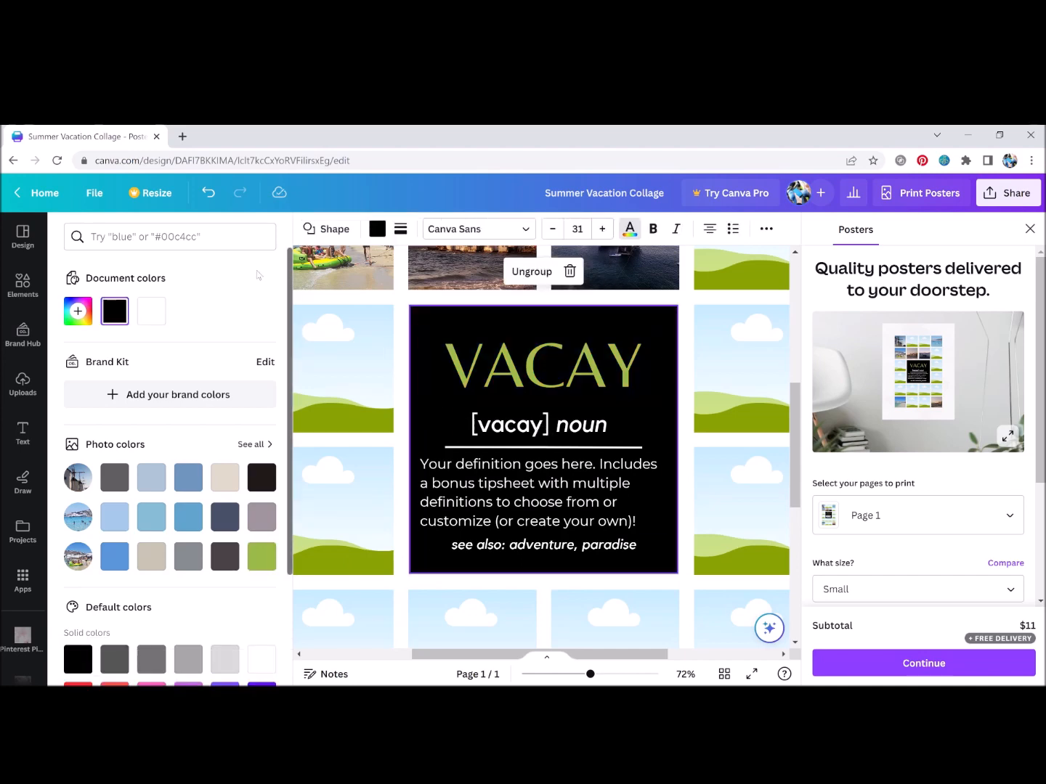
# Step: Replace the definition paragraph with "Type your own definition here. Sitting on a beach while thinking about work."
pyautogui.click(581, 481)
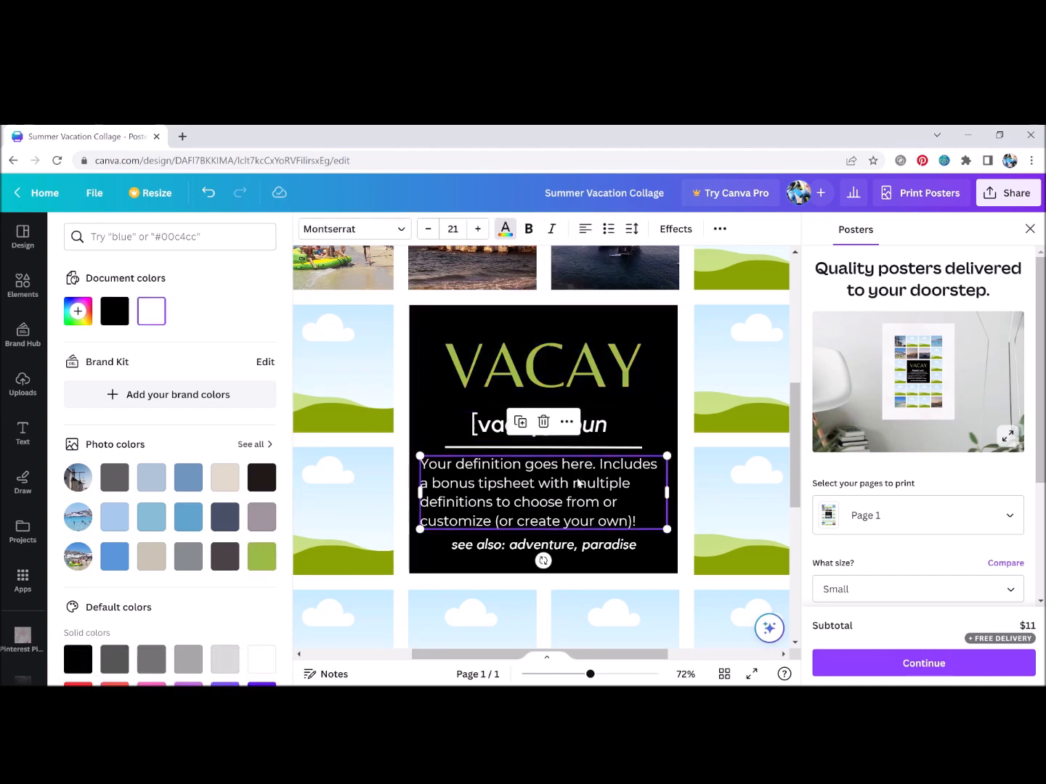
pyautogui.click(578, 479)
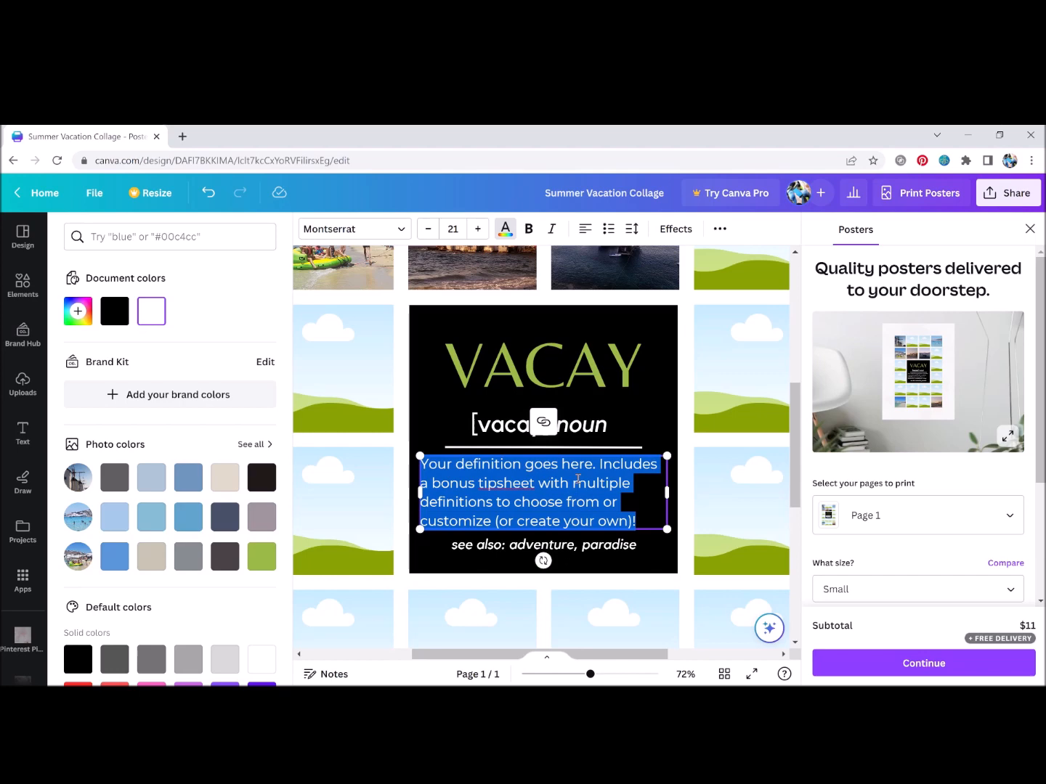
pyautogui.press('BackSpace')
pyautogui.write('Type you')
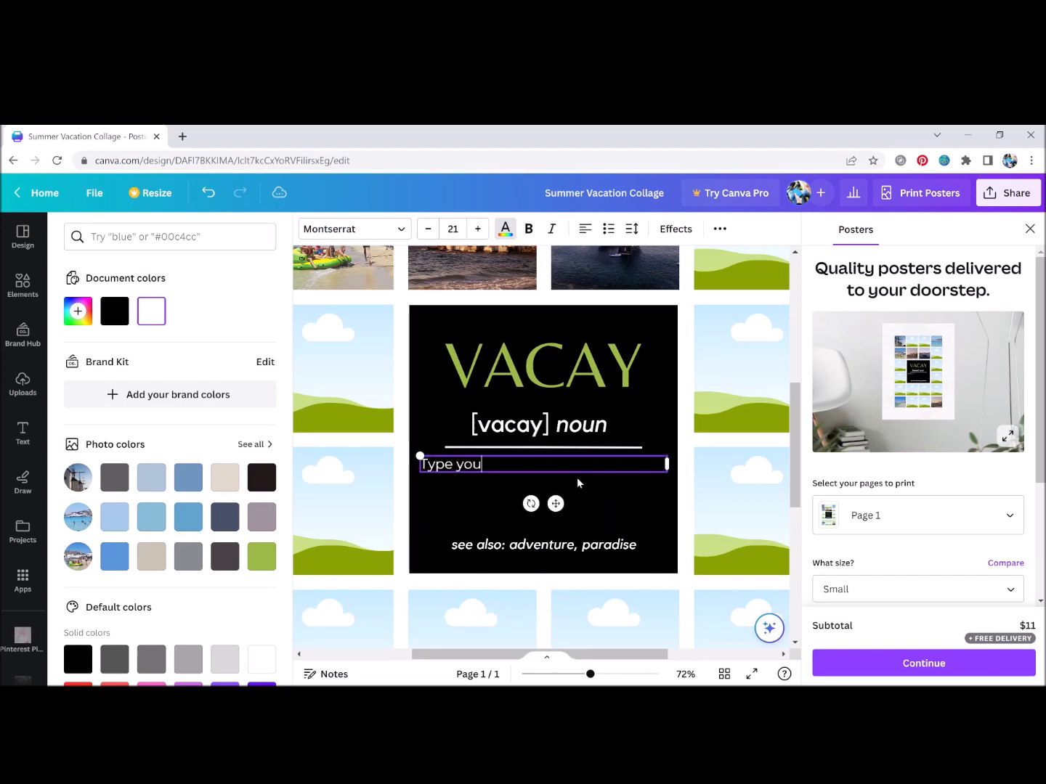
pyautogui.write('r own definition here.')
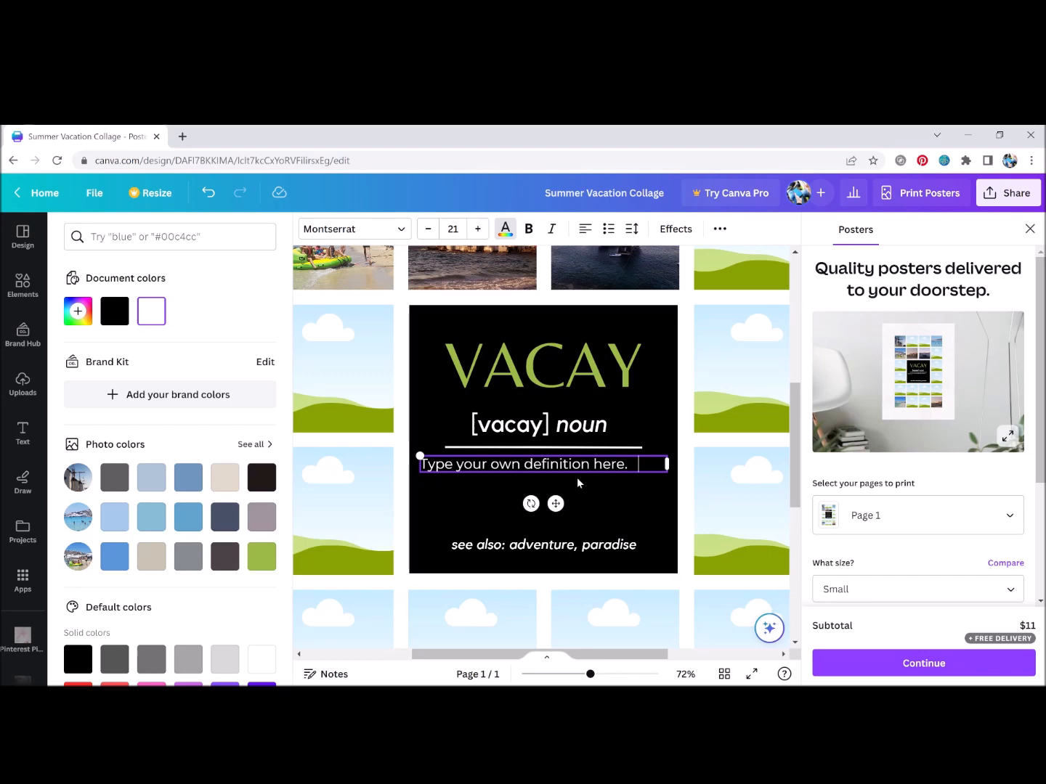
pyautogui.write('Sitting on a b')
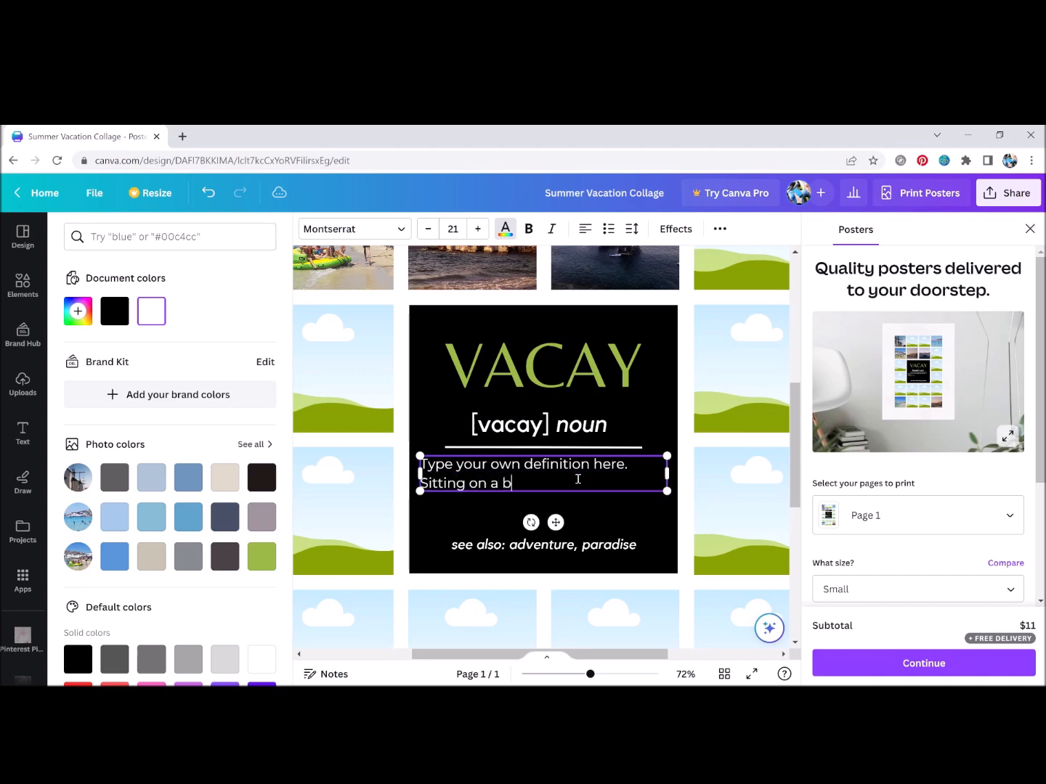
pyautogui.write('each while thinking about work.')
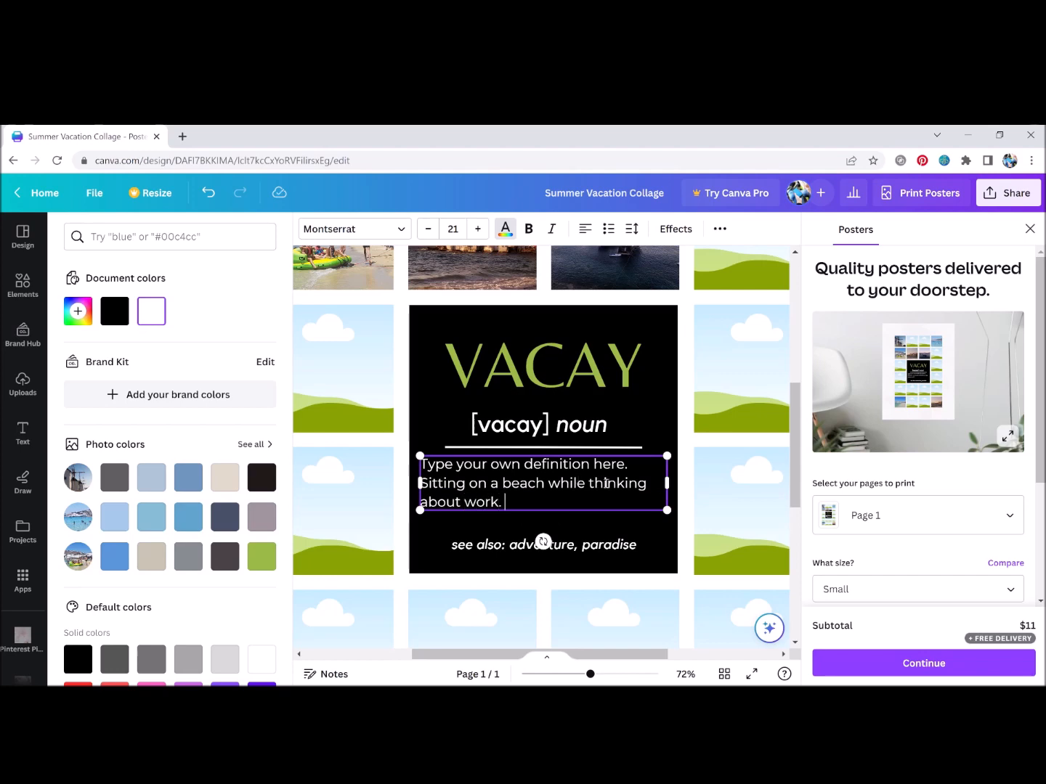
# Step: Recolor the whole definition paragraph with the light blue photo color #a5c9ea and deselect it
pyautogui.moveTo(540, 499); pyautogui.dragTo(412, 477)
pyautogui.click(499, 484)
pyautogui.moveTo(506, 501); pyautogui.dragTo(421, 460)
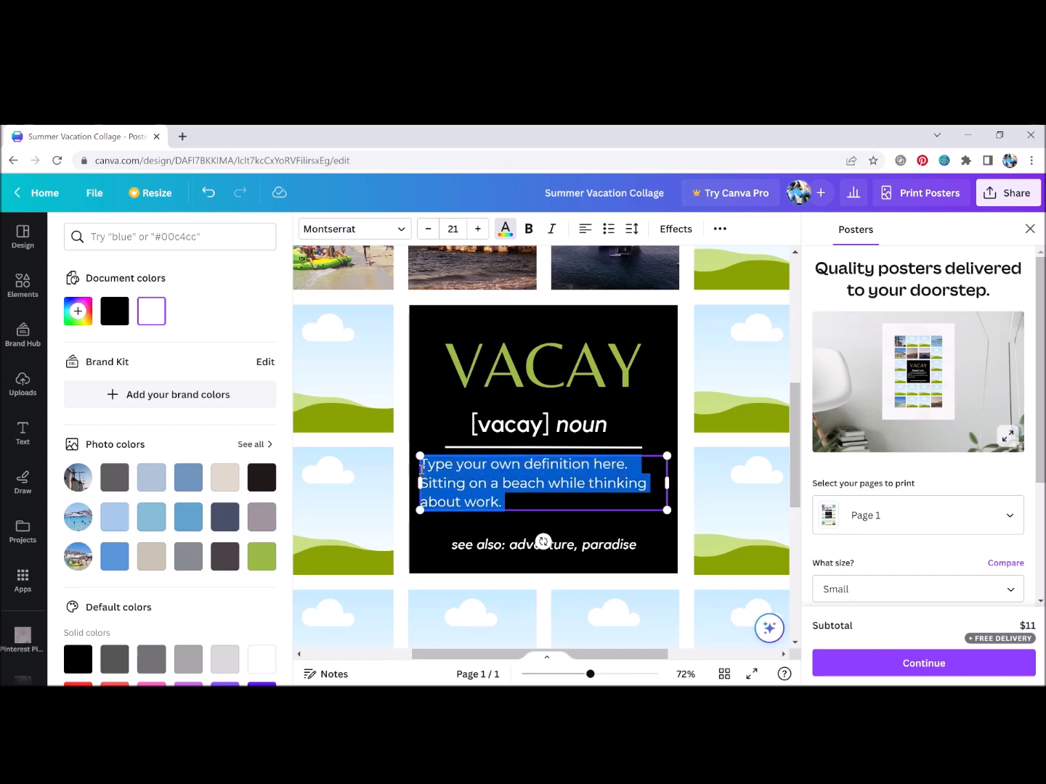
pyautogui.click(505, 230)
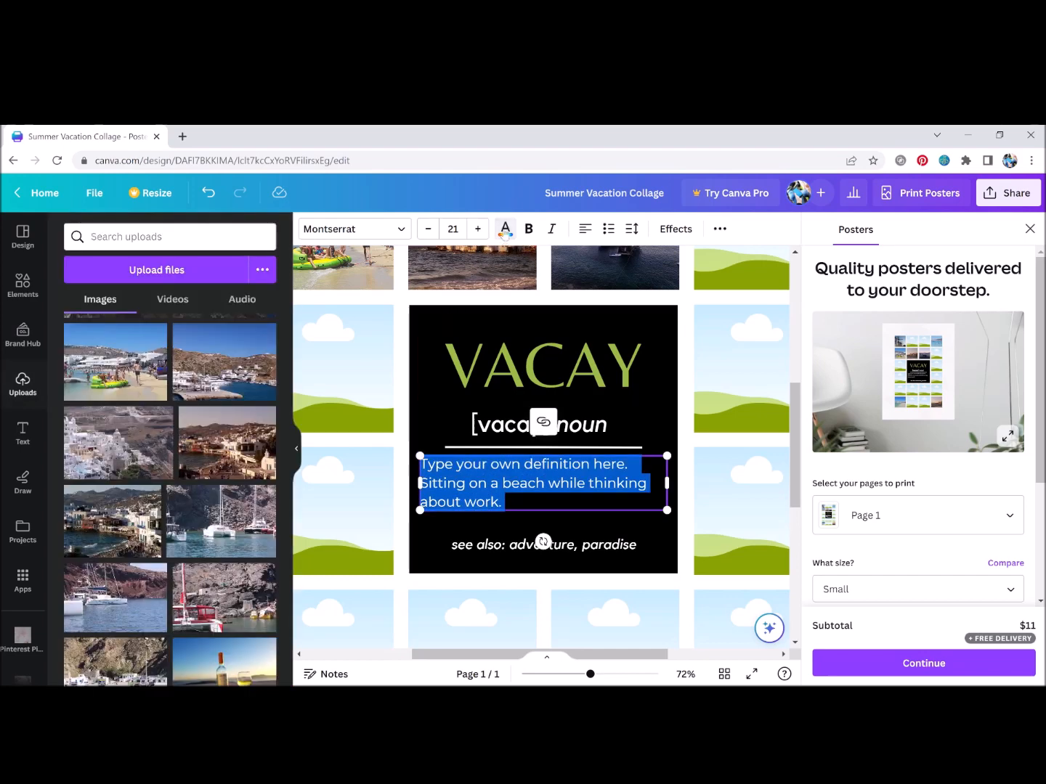
pyautogui.click(504, 231)
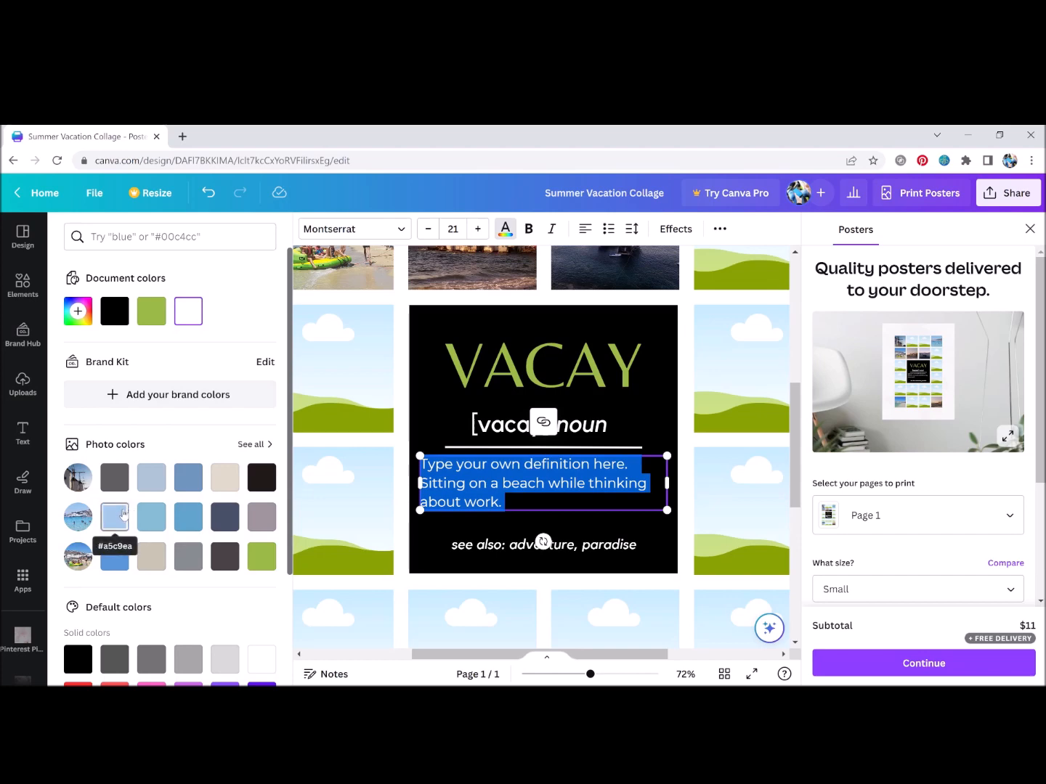
pyautogui.click(125, 513)
pyautogui.click(463, 585)
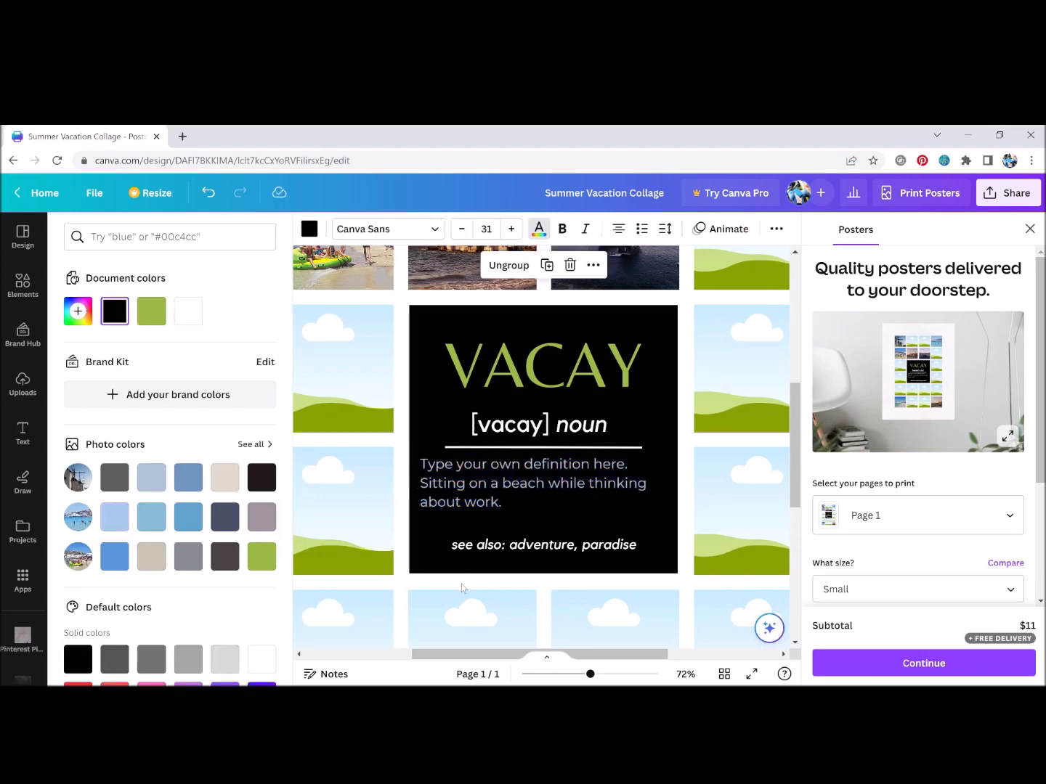
pyautogui.moveTo(590, 674); pyautogui.dragTo(558, 674)
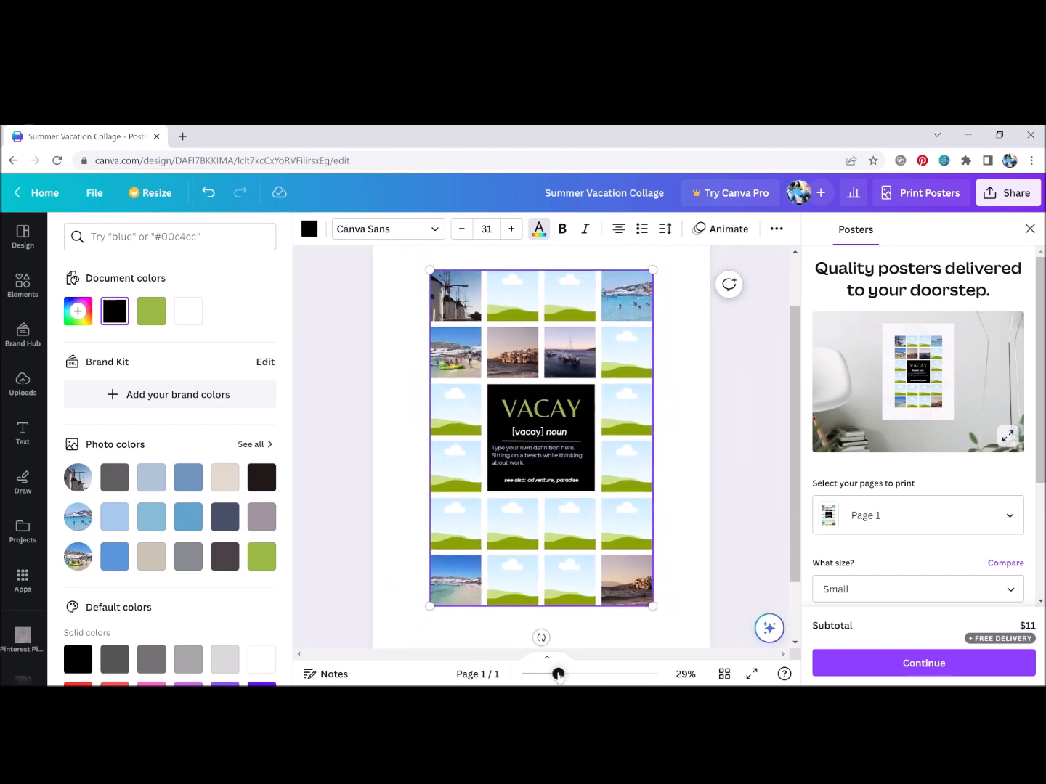
pyautogui.click(679, 625)
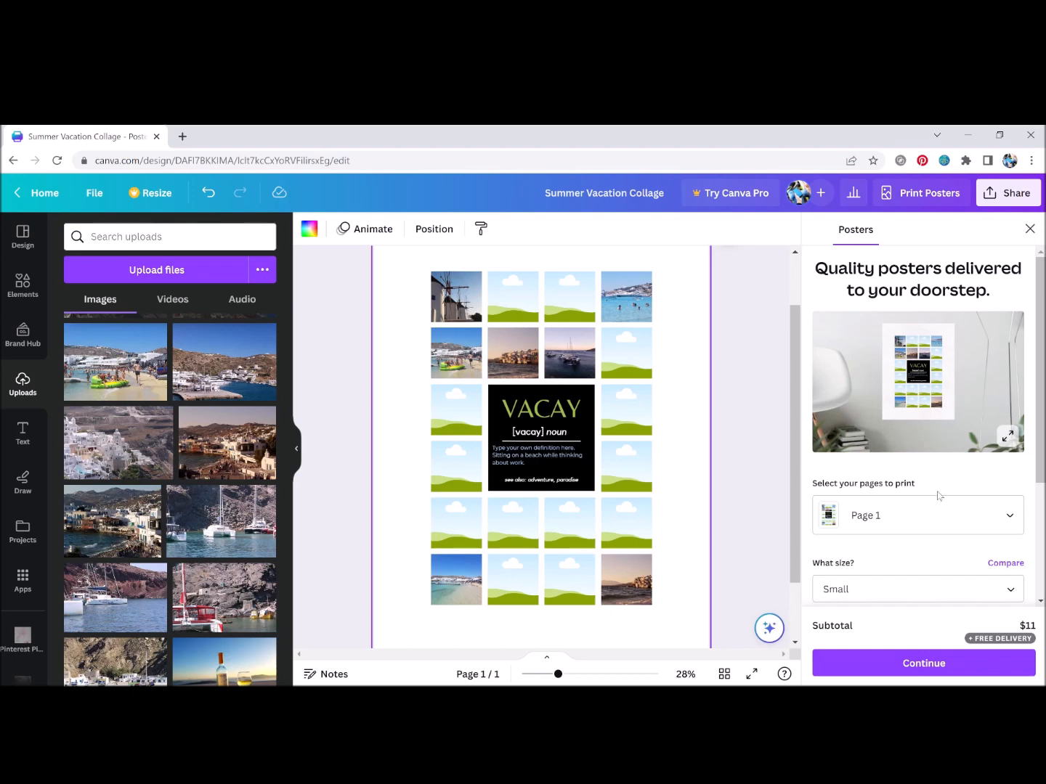
# Step: Set the poster print size to Large (21 x 28in) and close the poster ordering options
pyautogui.scroll(-3, 937, 496)
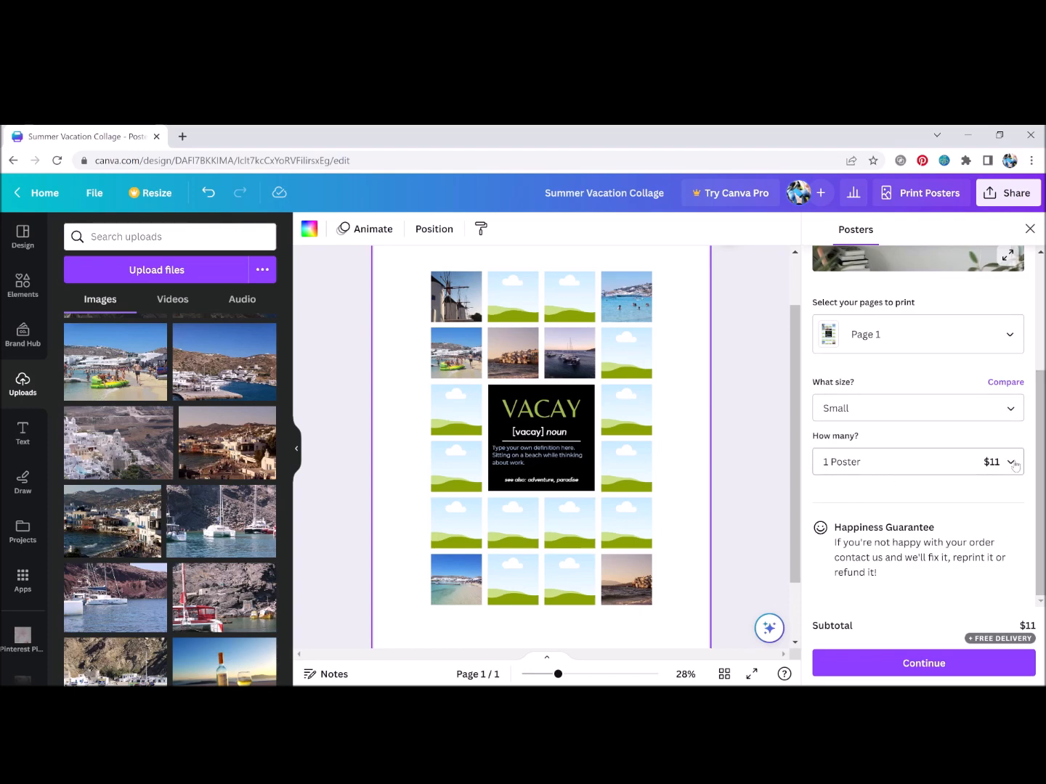
pyautogui.click(886, 411)
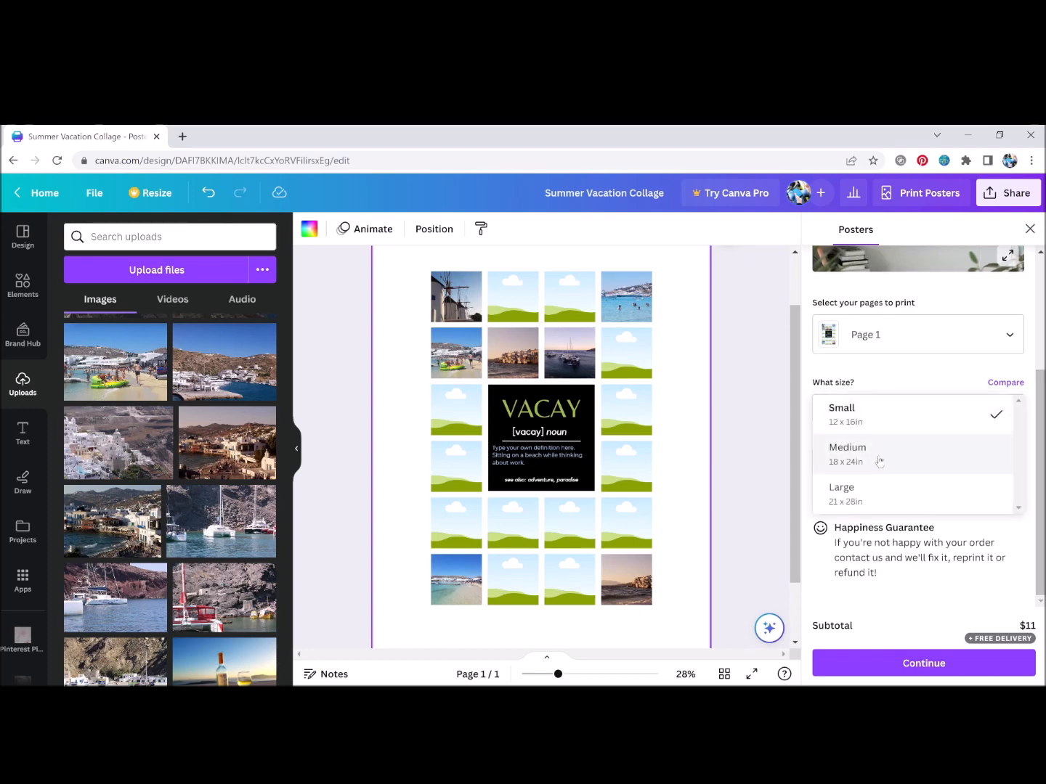
pyautogui.click(884, 506)
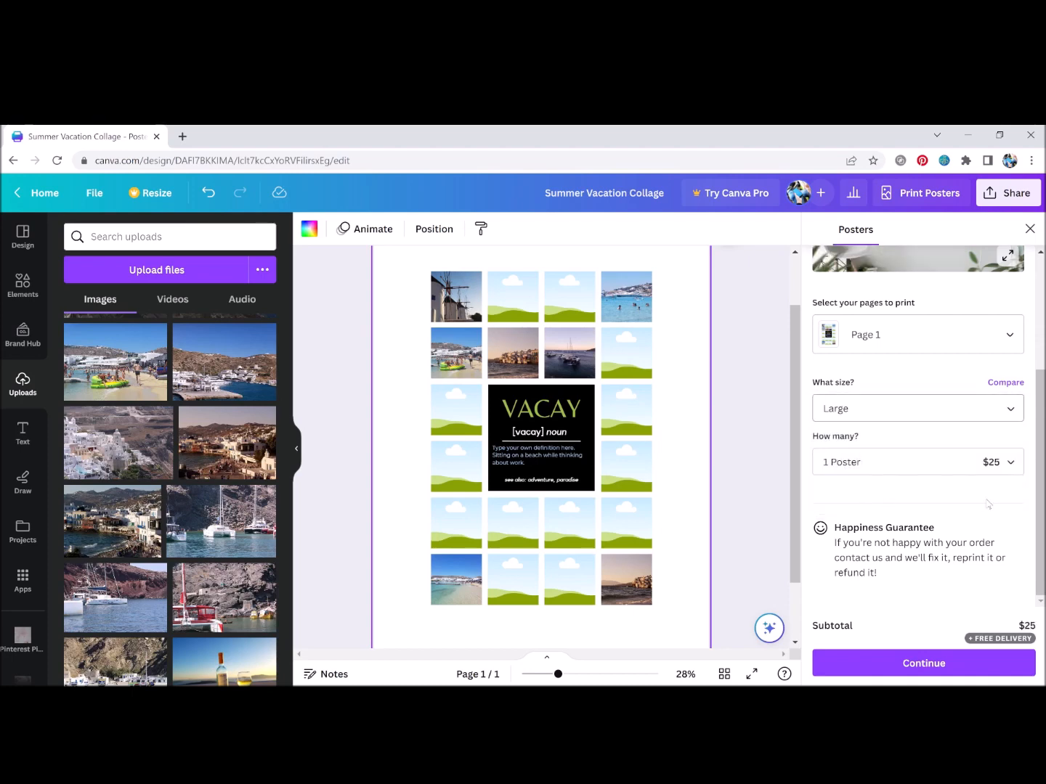
pyautogui.scroll(5, 963, 529)
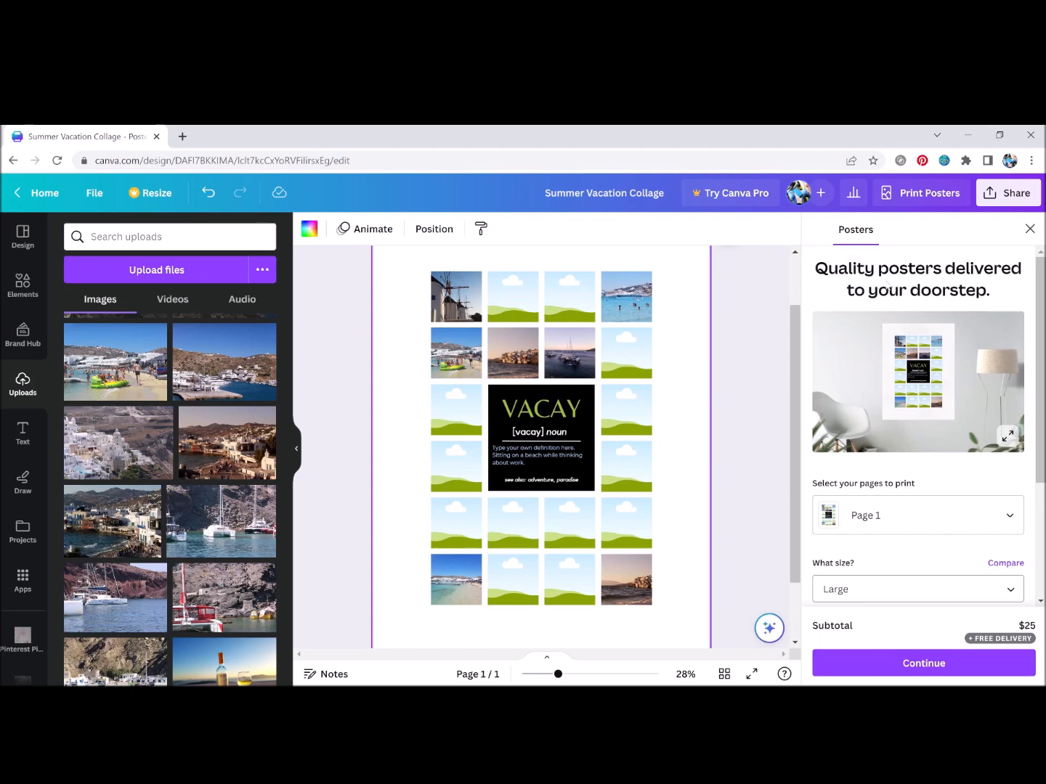
pyautogui.click(1030, 230)
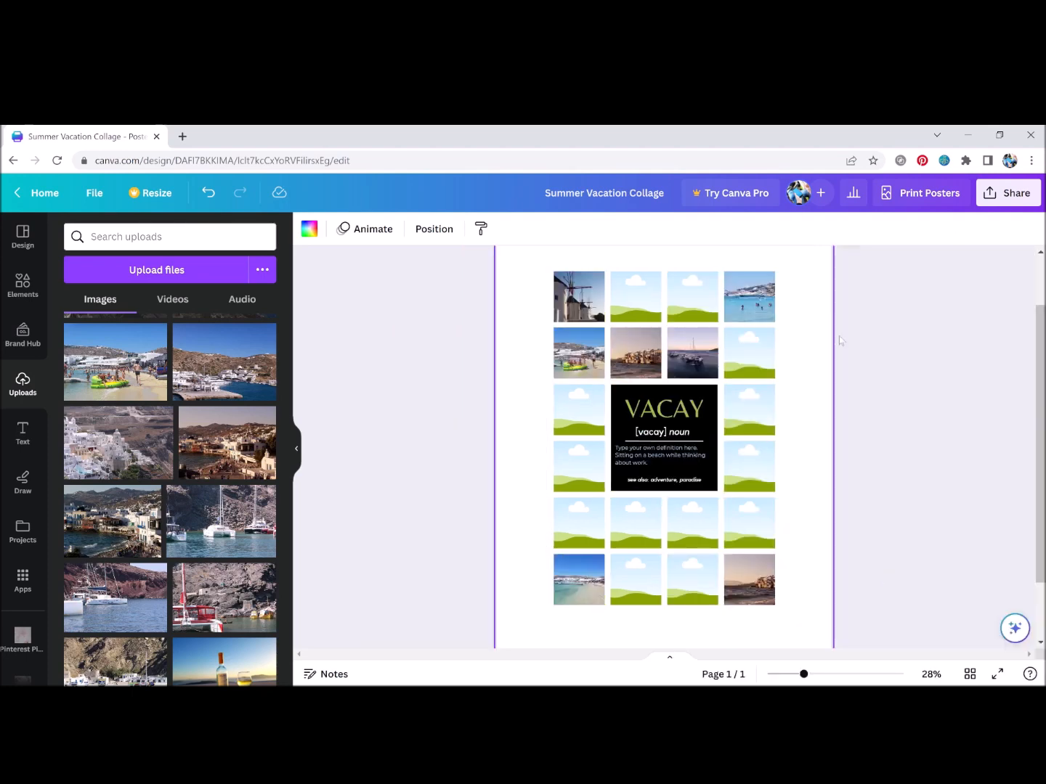
# Step: Download the collage poster as a PDF Print file
pyautogui.click(1011, 201)
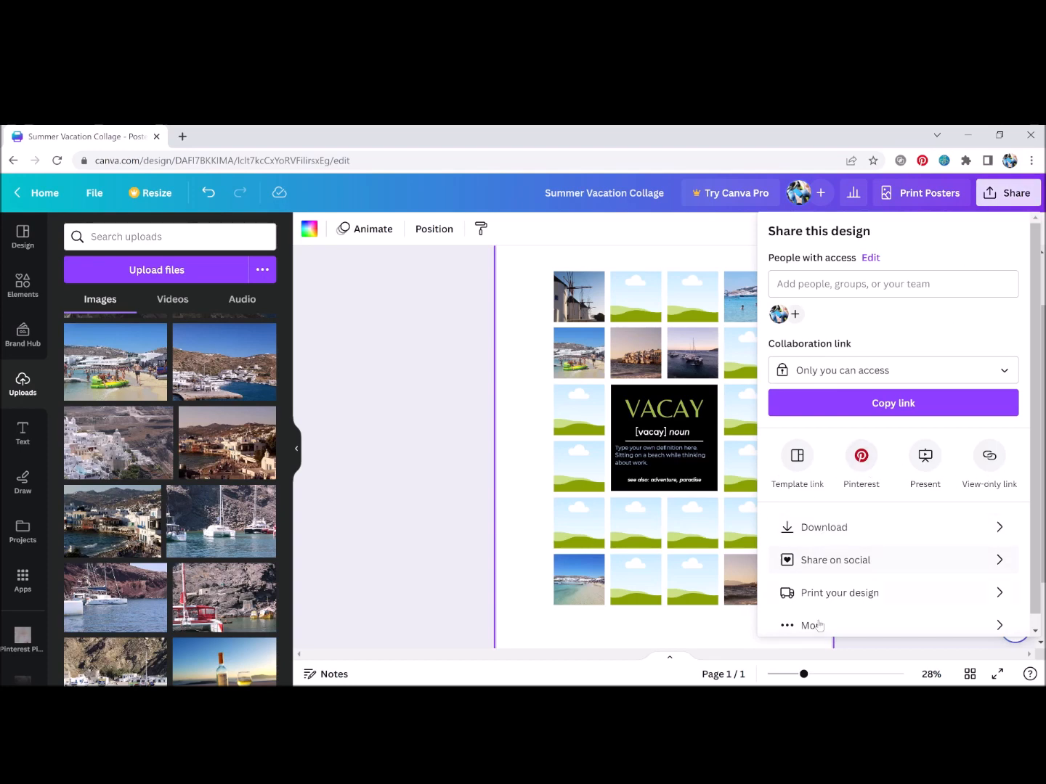
pyautogui.scroll(-1, 846, 595)
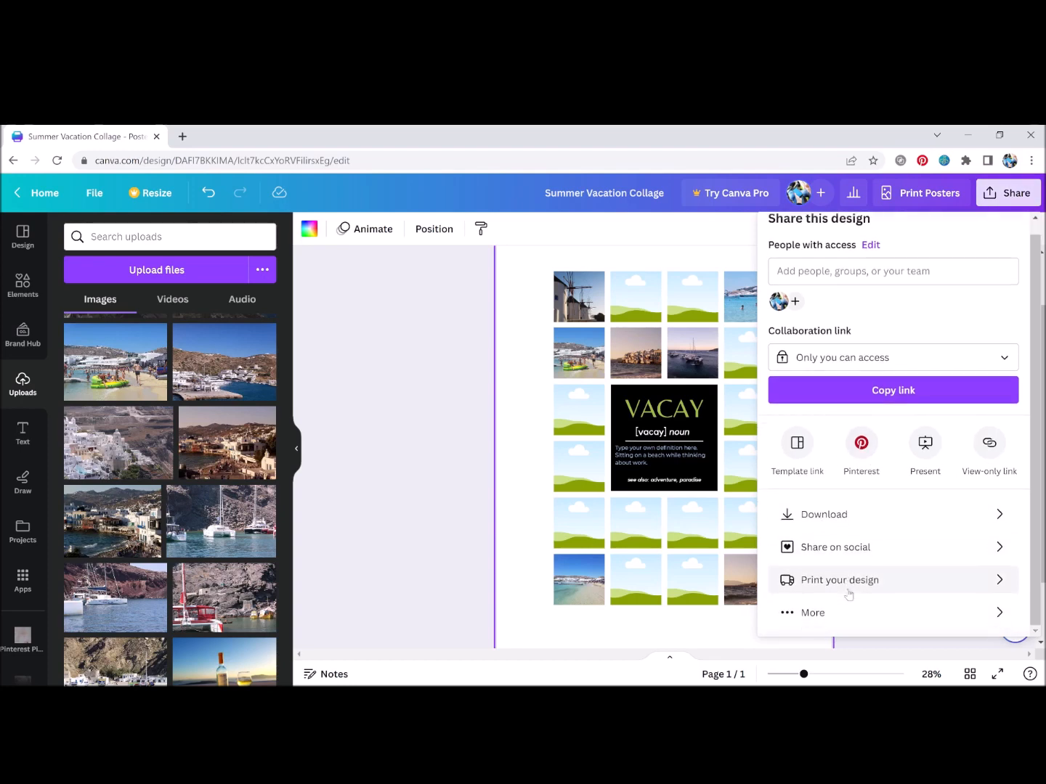
pyautogui.click(837, 517)
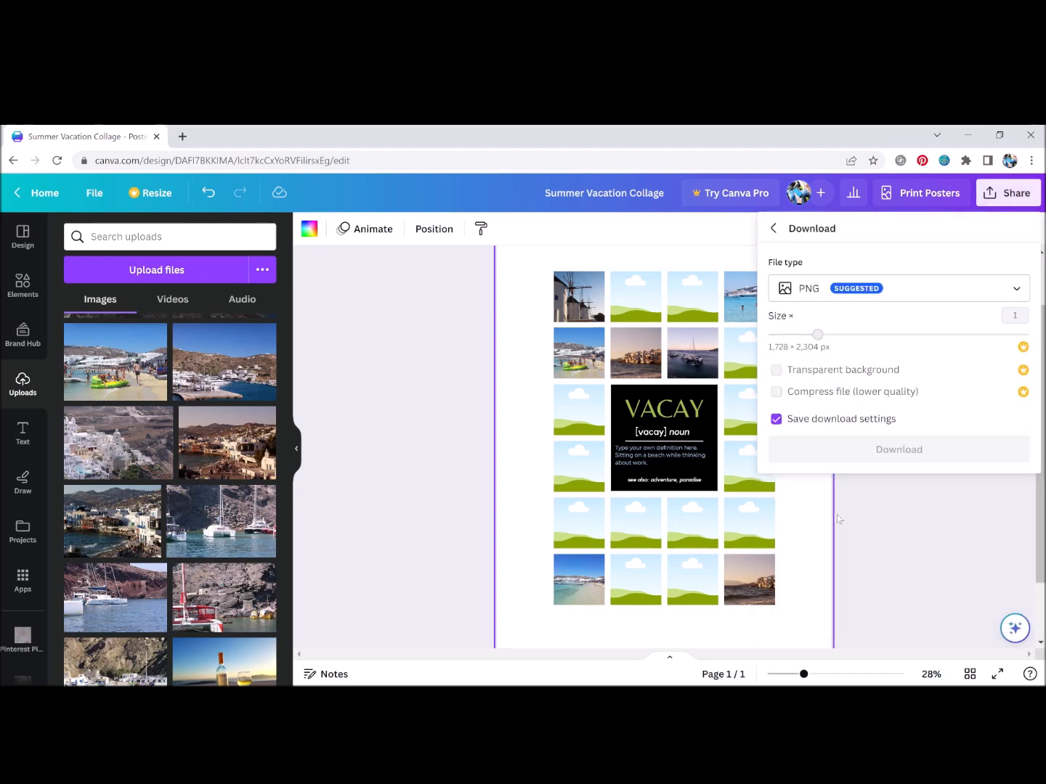
pyautogui.click(1016, 288)
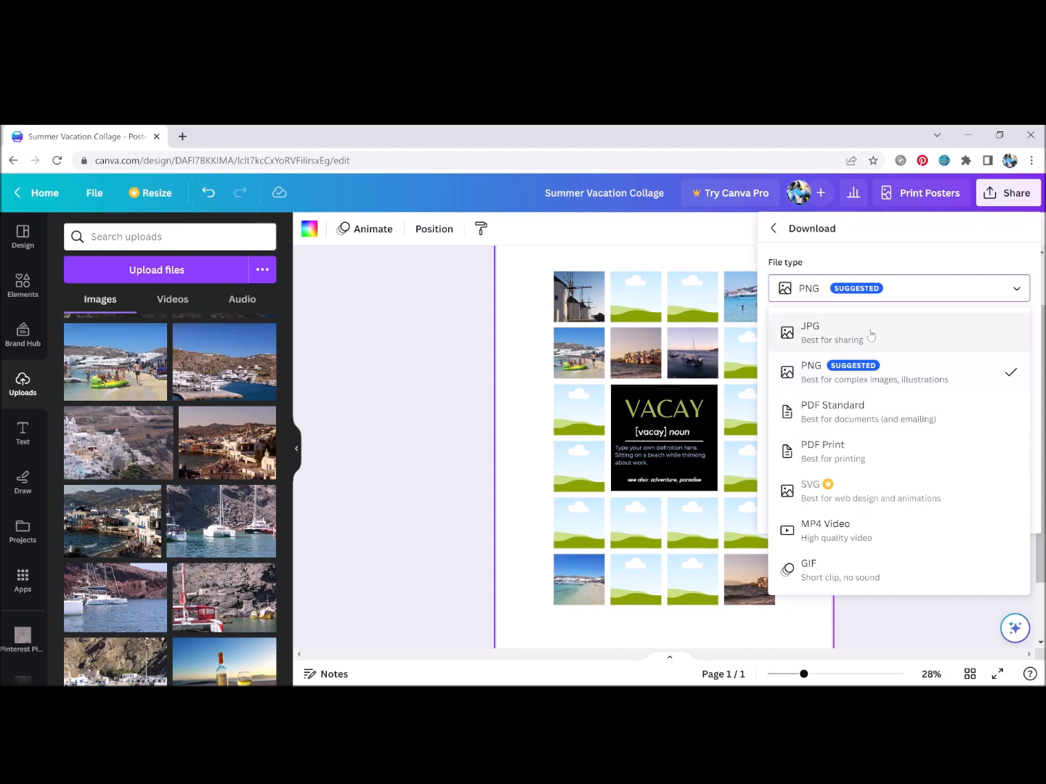
pyautogui.click(827, 456)
pyautogui.click(827, 459)
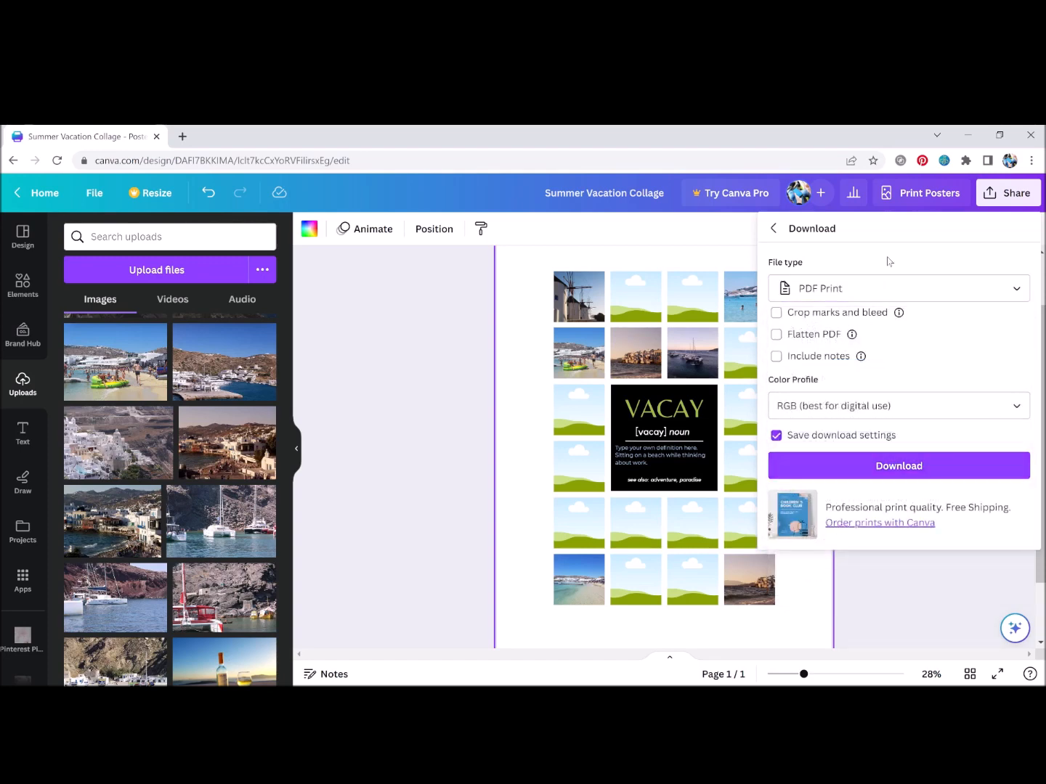
pyautogui.click(932, 473)
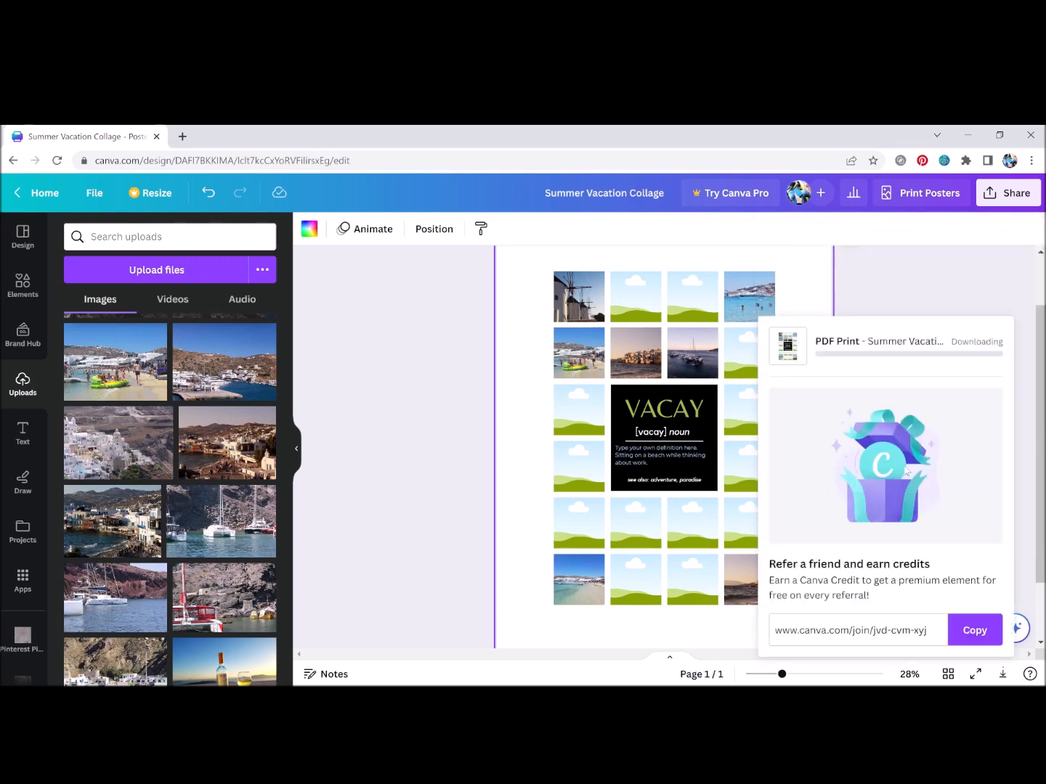